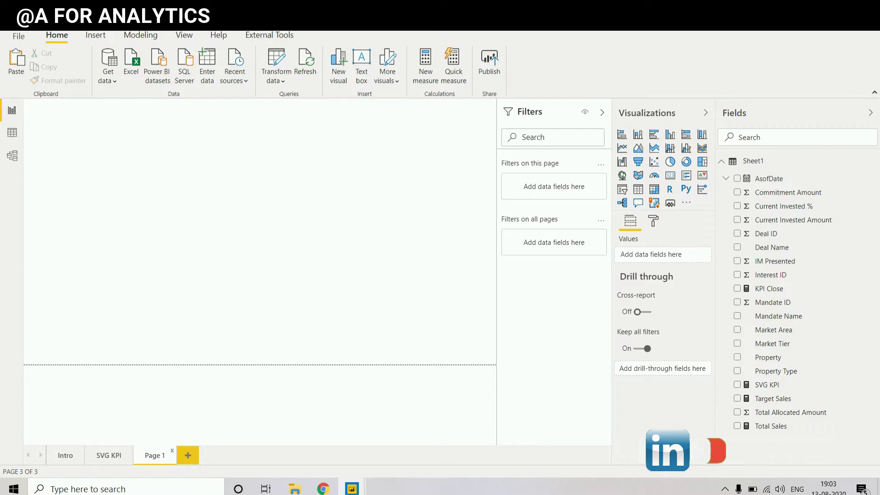
- Insert a KPI visual on Page 1, convert it to an empty table and place it left of the canvas centre
left_click(702, 176)
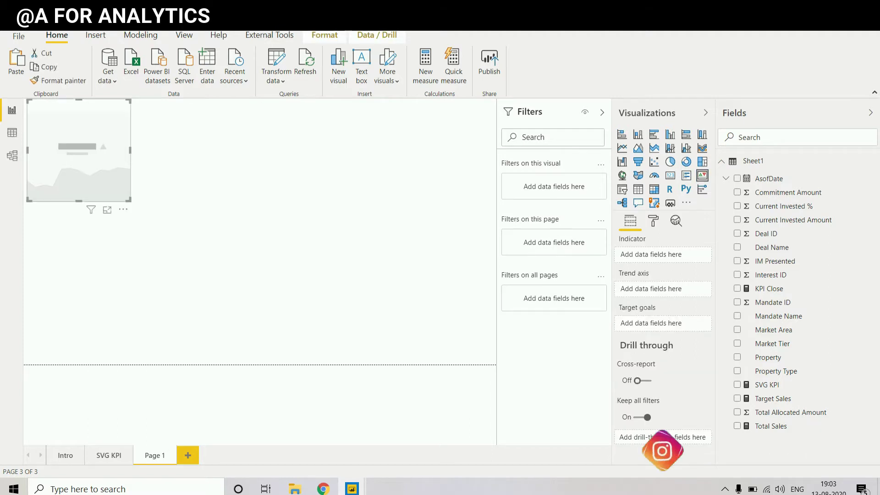
left_click_drag(79, 151, 395, 204)
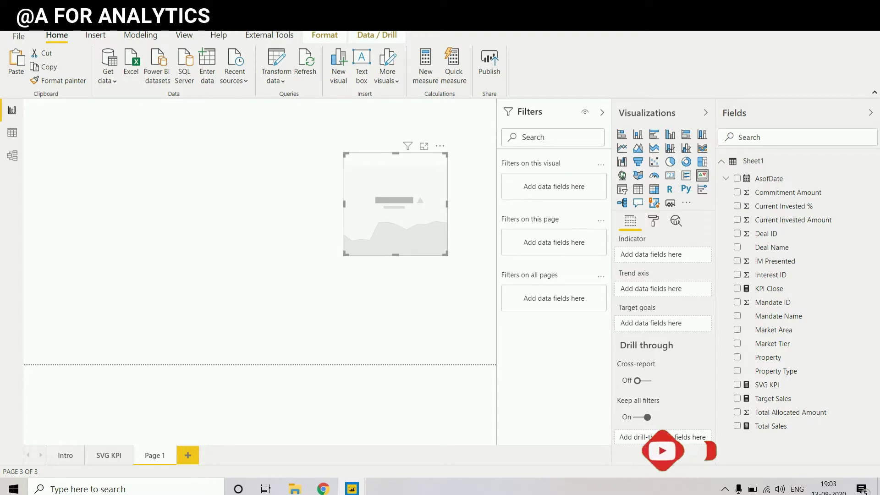
left_click_drag(395, 204, 407, 213)
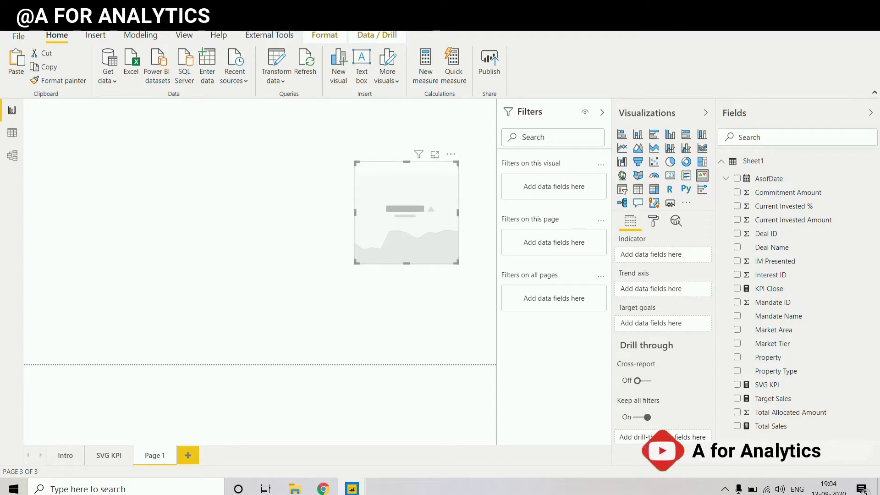
left_click(638, 190)
left_click_drag(407, 213, 223, 238)
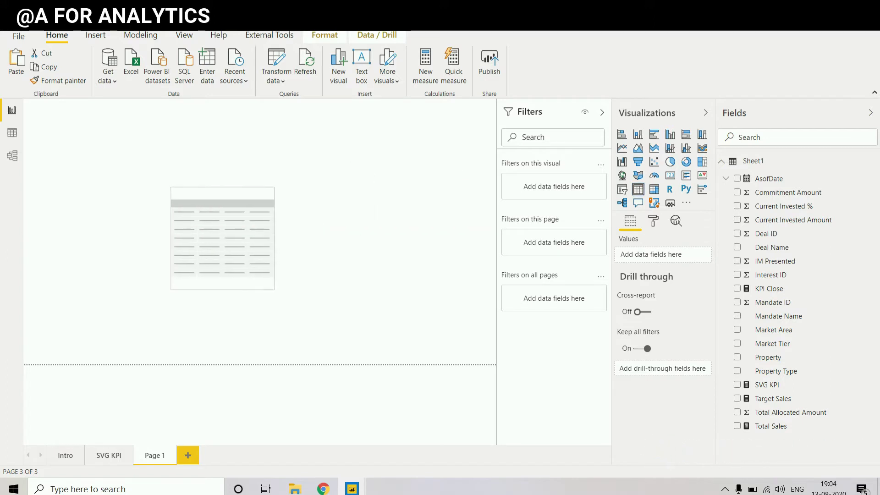
- Add an empty KPI visual to the right of the table and shift the table slightly up and left
left_click(358, 229)
left_click(702, 176)
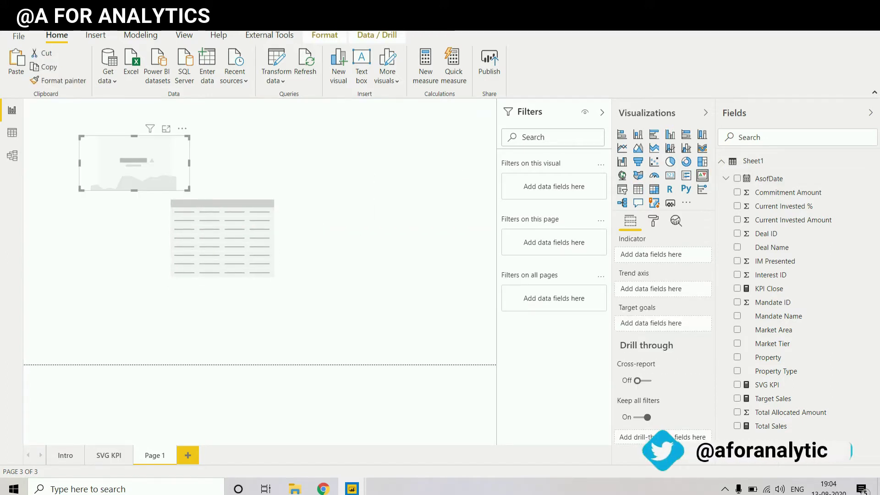
left_click_drag(134, 163, 410, 221)
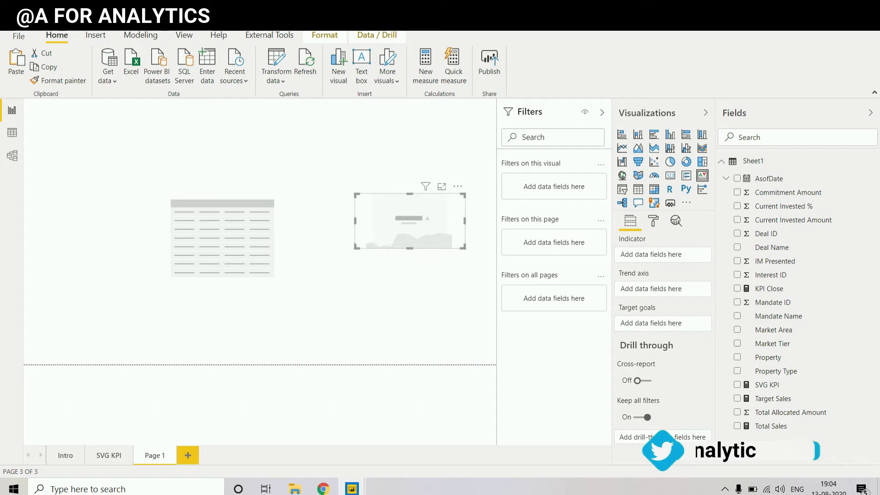
left_click_drag(223, 239, 214, 226)
left_click(409, 220)
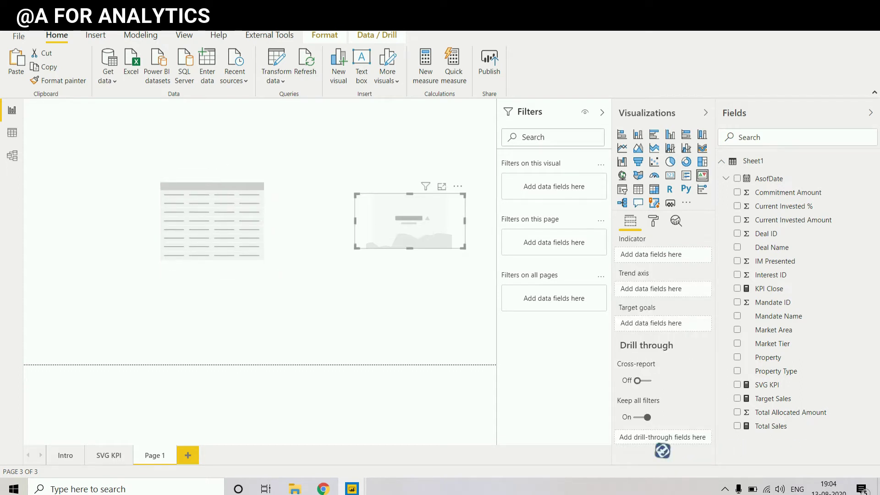
left_click(213, 222)
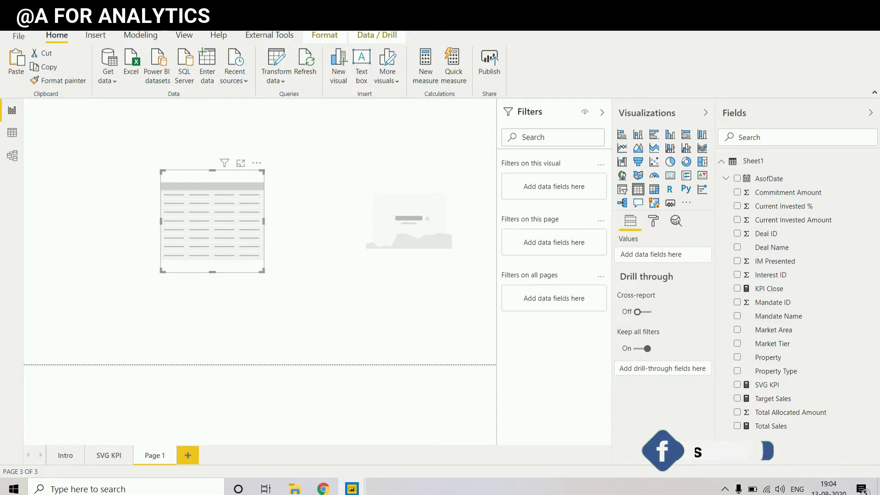
- Delete the empty KPI visual beside the table
left_click(409, 220)
mouse_move(409, 220)
left_mouse_down()
mouse_move(232, 209)
mouse_move(406, 221)
left_mouse_up()
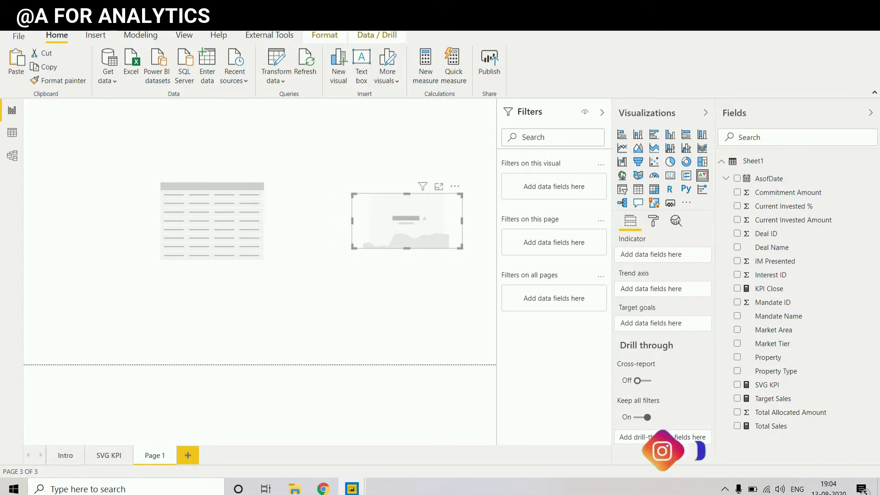
key("Delete")
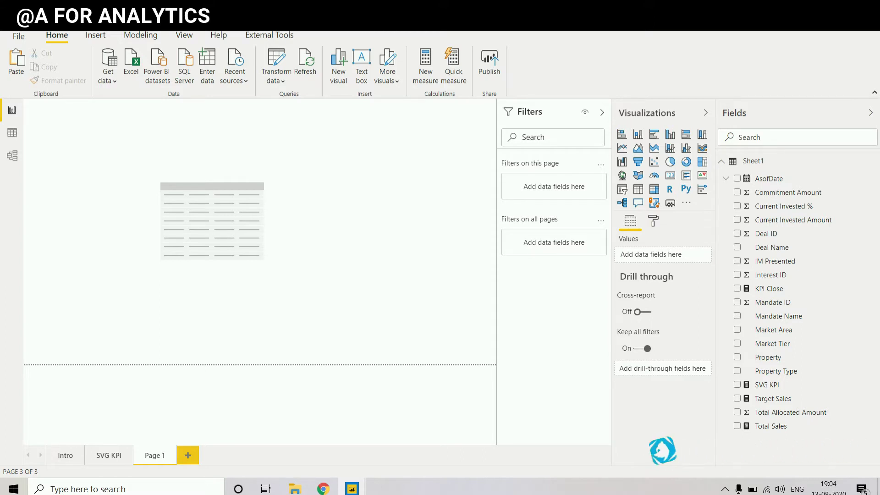
left_click(212, 221)
left_click(330, 225)
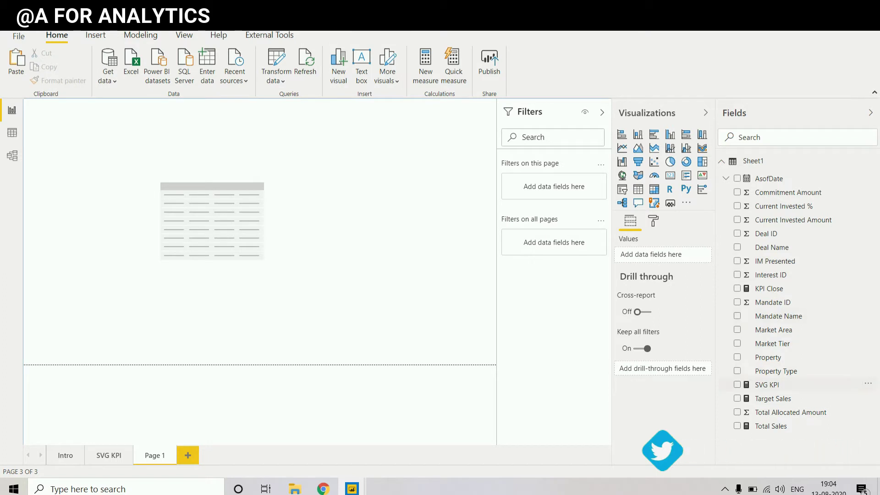
- Show the full formula of the SVG KPI measure and examine its svg_start and svg_end variables
left_click(767, 385)
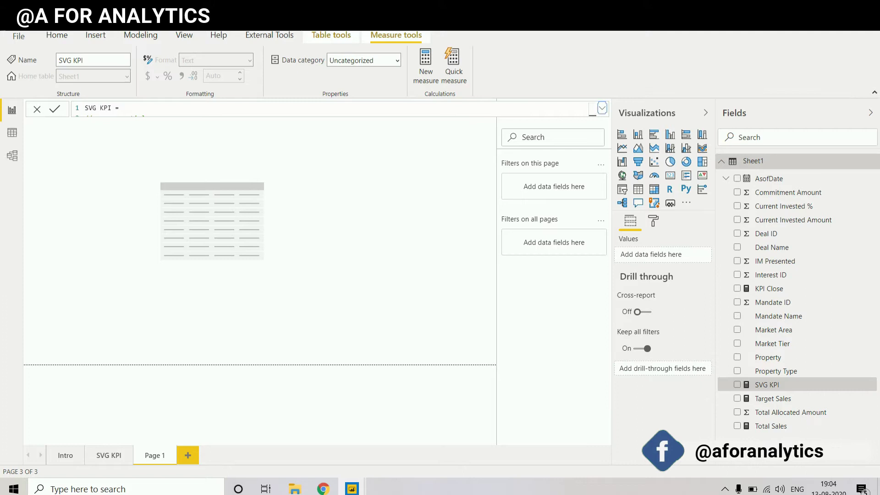
left_click(602, 109)
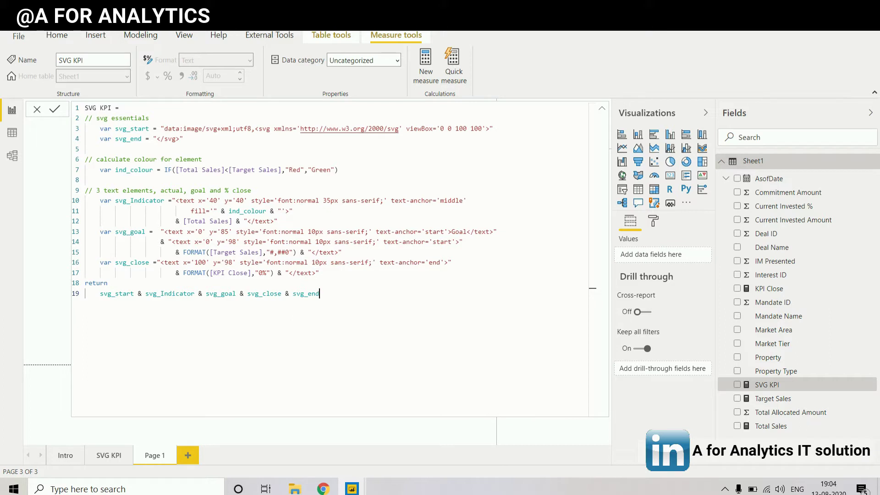
left_click_drag(96, 118, 156, 138)
left_click(150, 118)
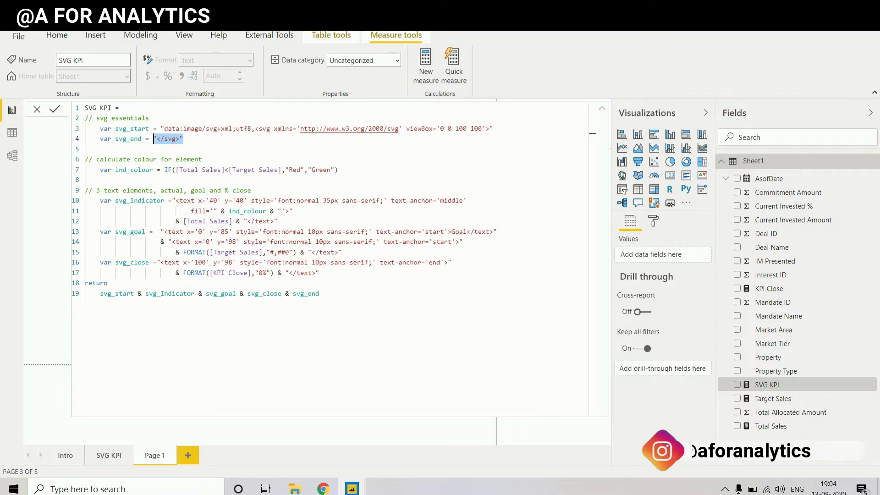
left_click(154, 139)
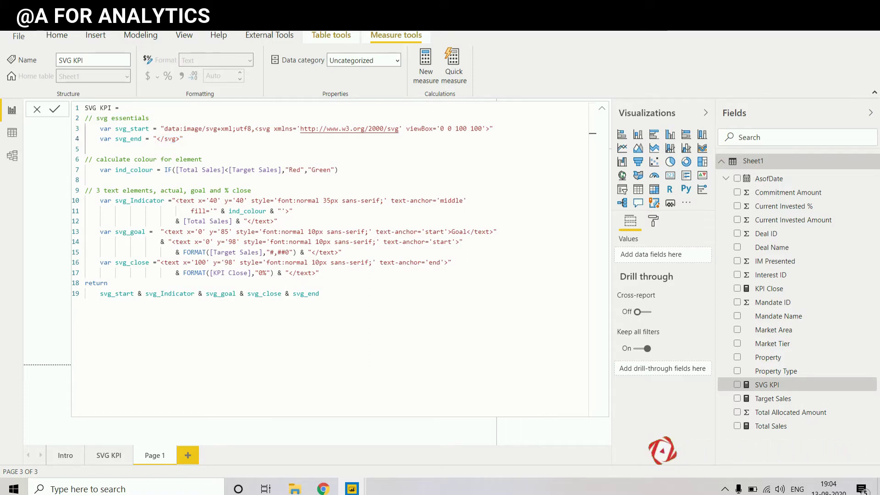
left_click_drag(255, 129, 271, 128)
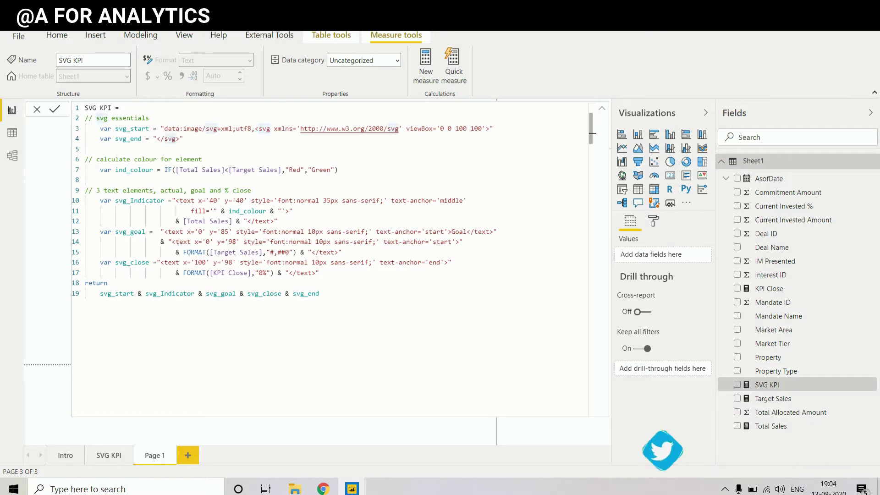
- Examine the colour calculation and the svg_Indicator, svg_goal and svg_close text elements in the SVG KPI formula
left_click_drag(96, 159, 146, 159)
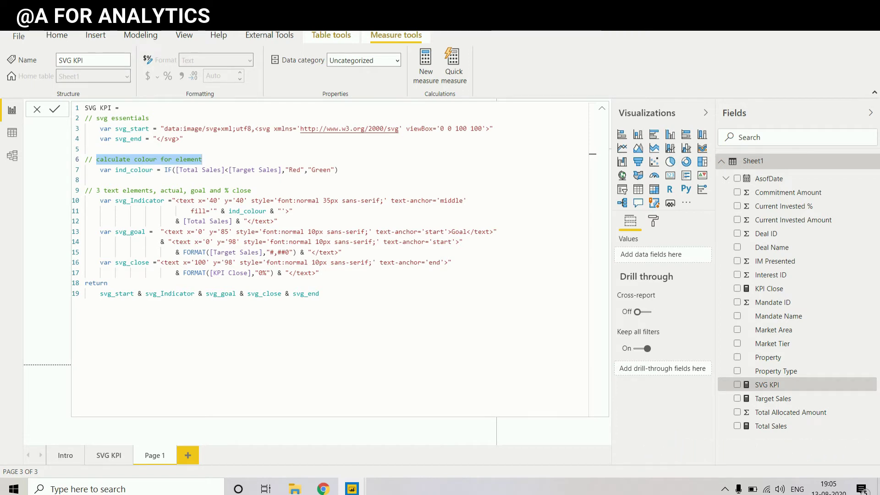
left_click(339, 170)
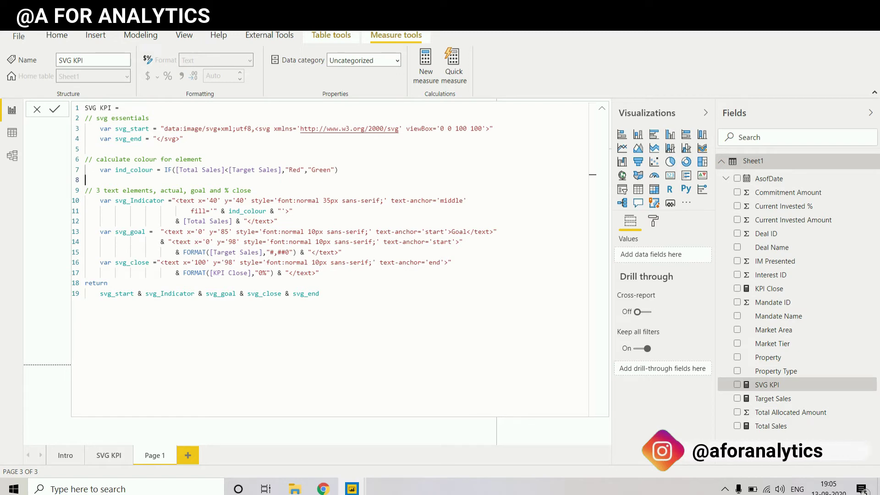
left_click(142, 200)
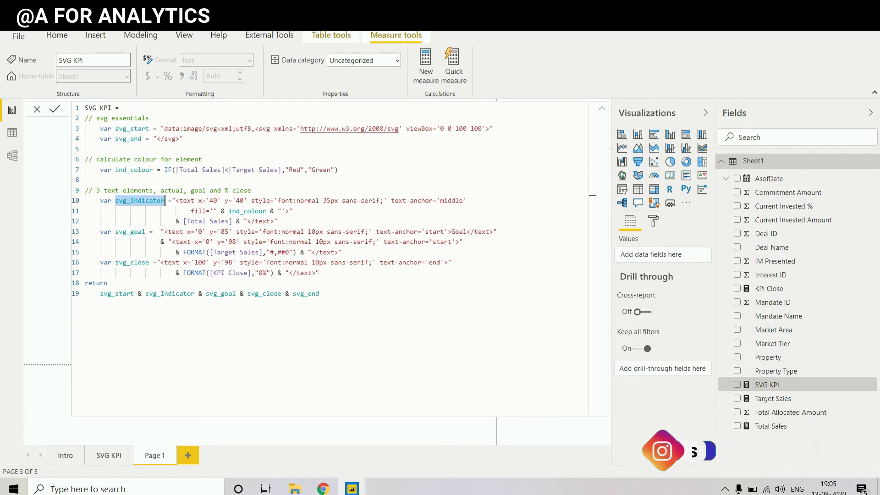
double_click(130, 232)
double_click(132, 262)
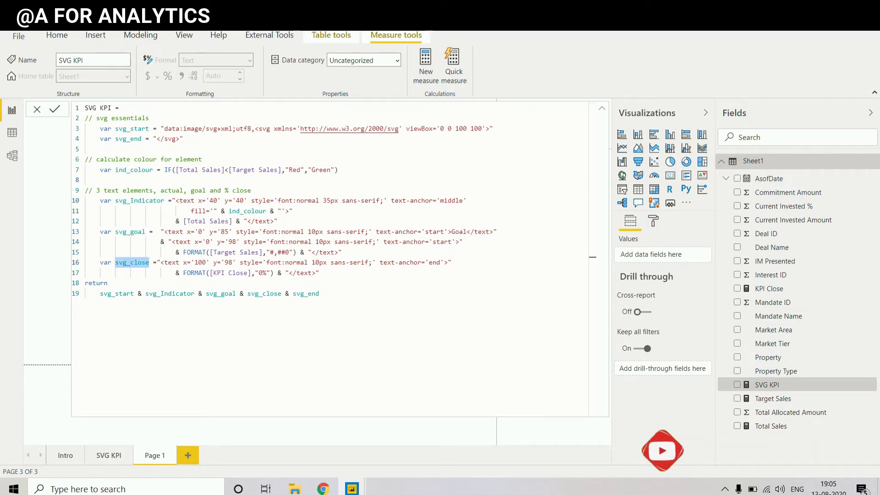
double_click(139, 200)
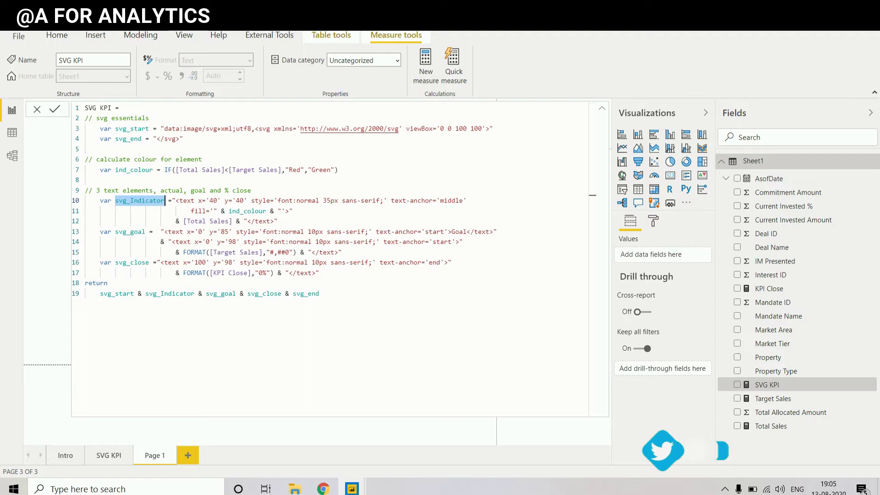
double_click(130, 232)
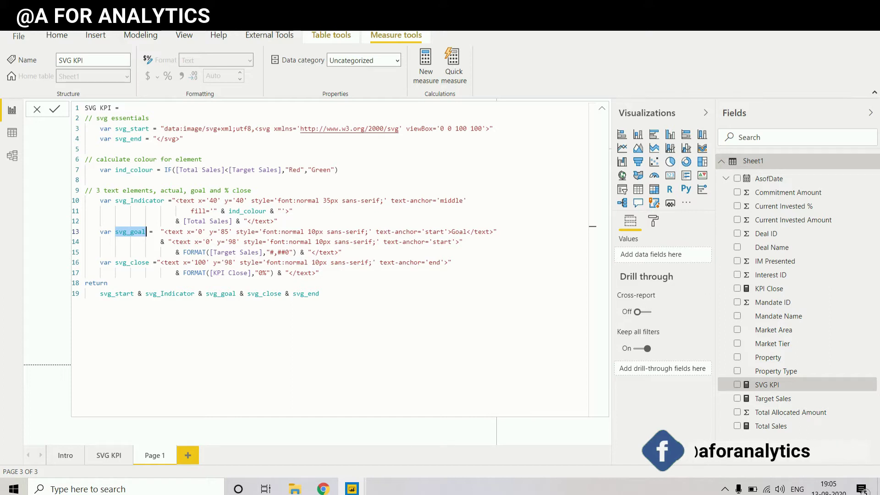
double_click(132, 262)
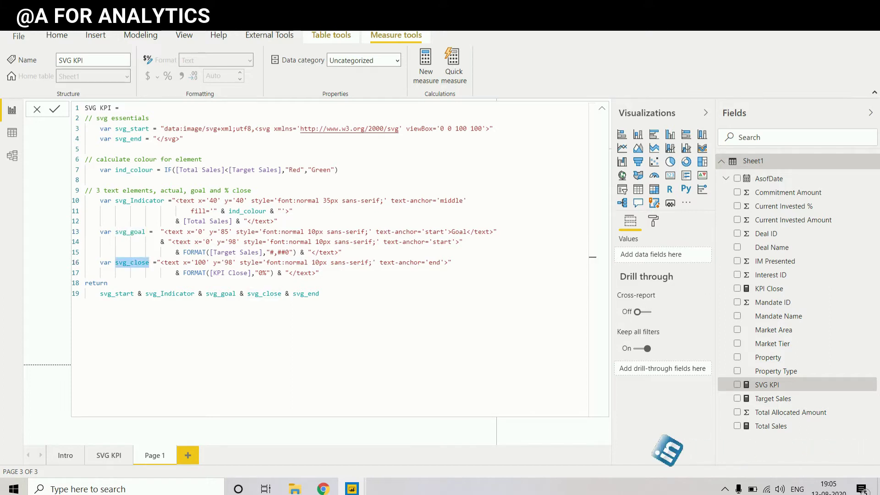
left_click(211, 262)
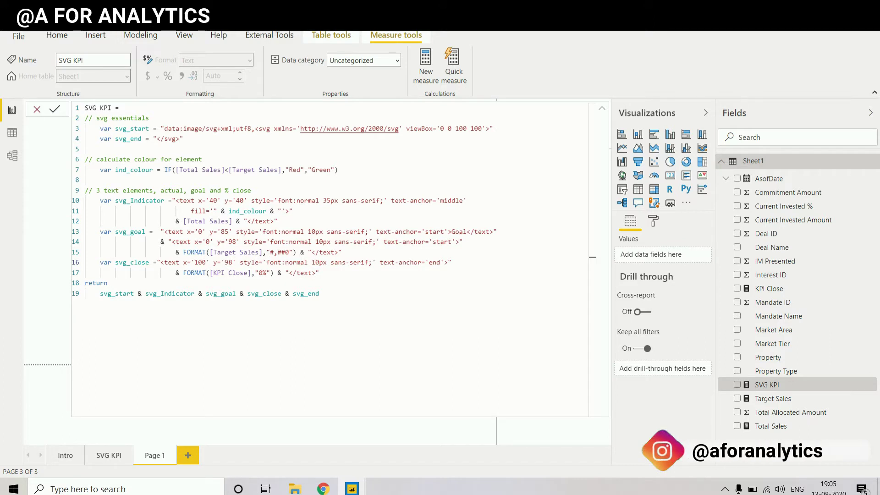
- Check the colour condition's Total Sales and Target Sales references and the definitions of both measures
double_click(196, 169)
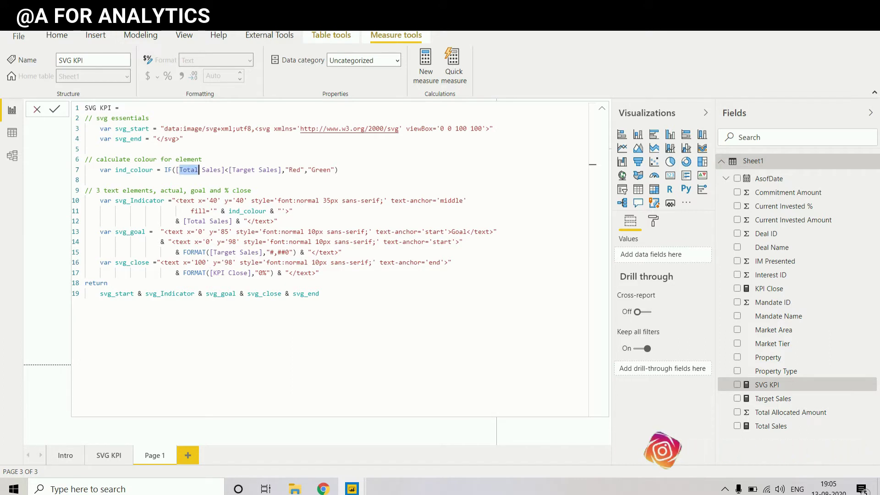
double_click(243, 169)
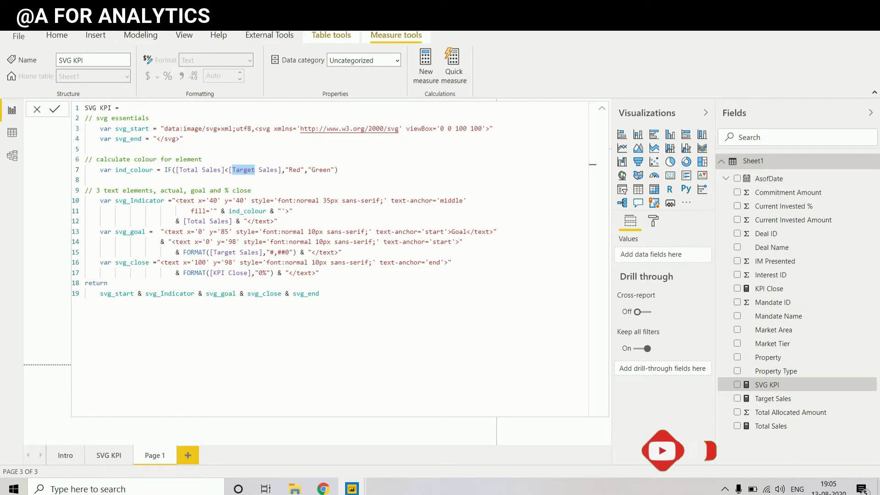
left_click(602, 109)
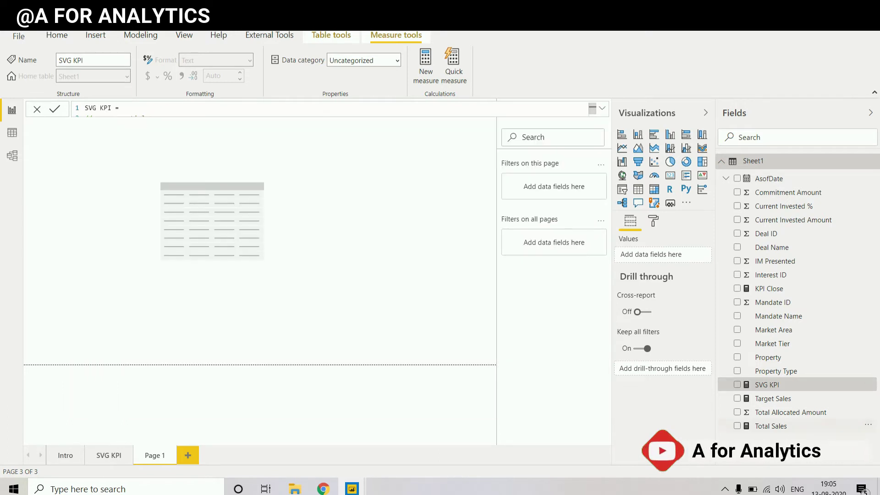
left_click(771, 426)
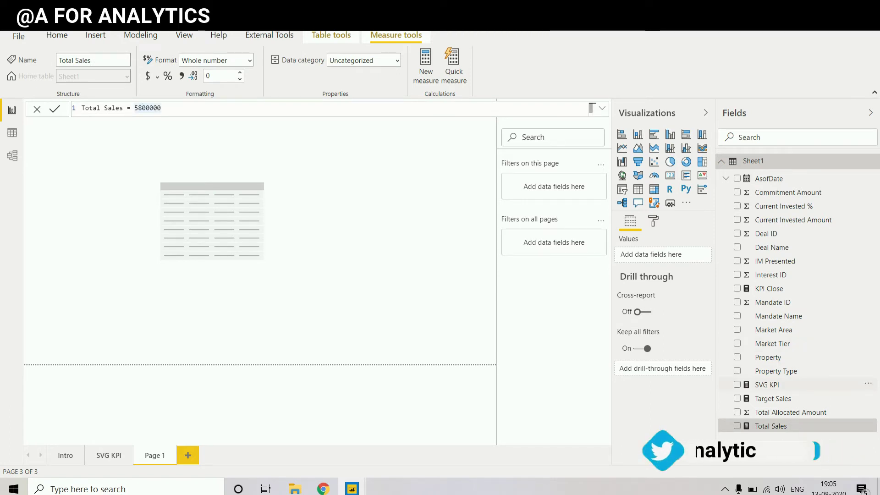
left_click(773, 399)
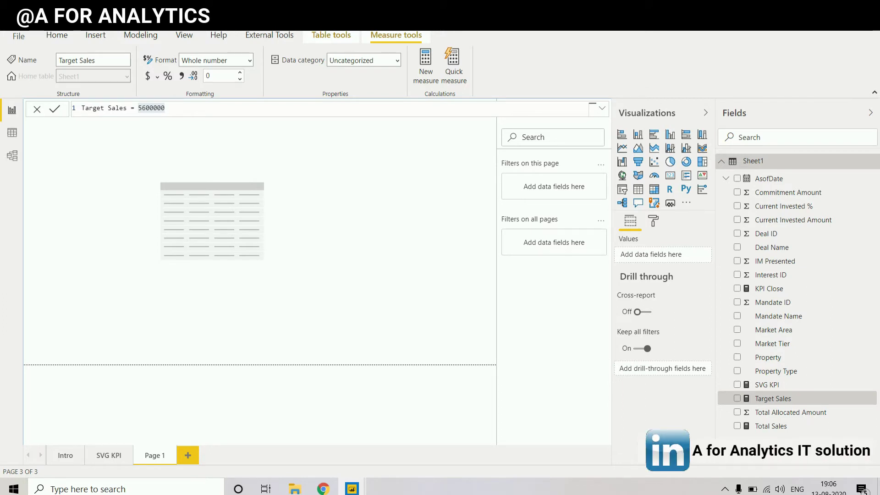
- Compare Total Sales and Target Sales in a temporary clustered column chart beside the table, and remove the chart
left_click(737, 398)
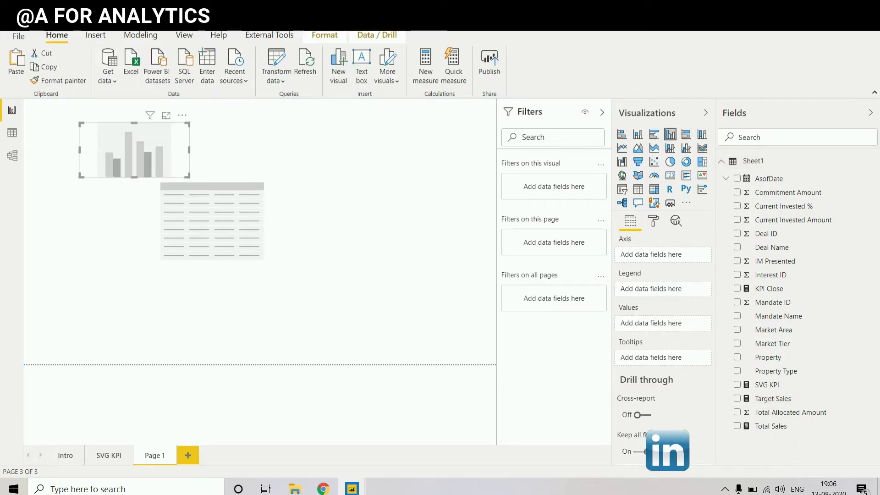
left_click(738, 426)
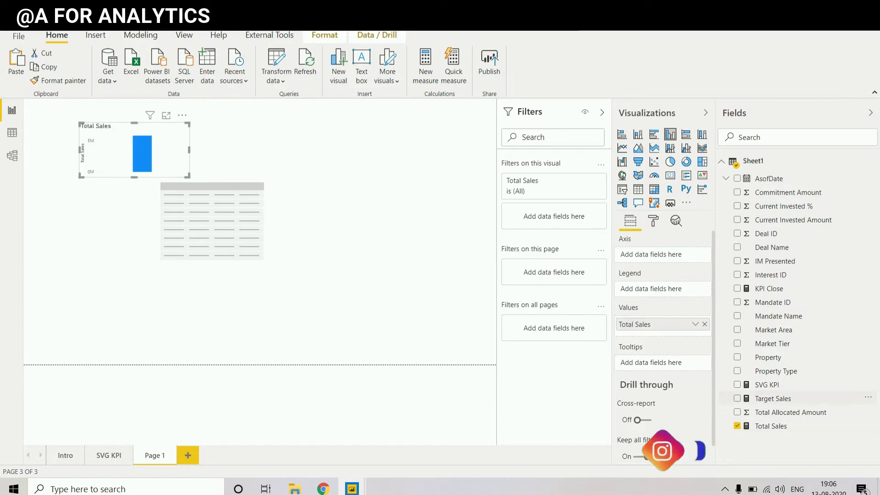
left_click(737, 398)
left_click_drag(134, 150, 441, 161)
left_click(339, 311)
left_click(441, 250)
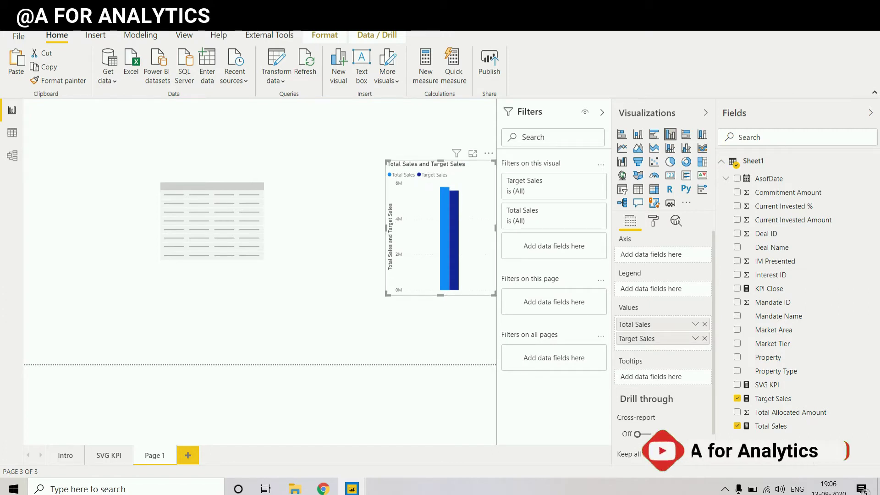
left_click_drag(388, 227, 315, 228)
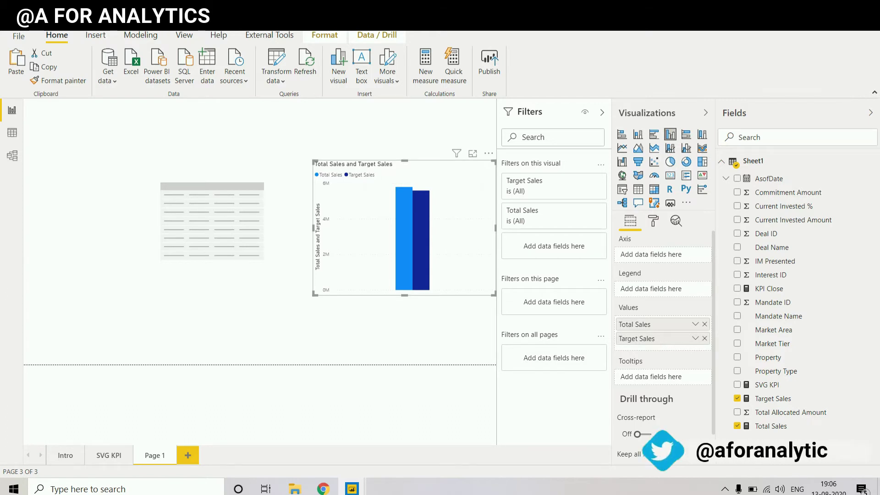
key("Delete")
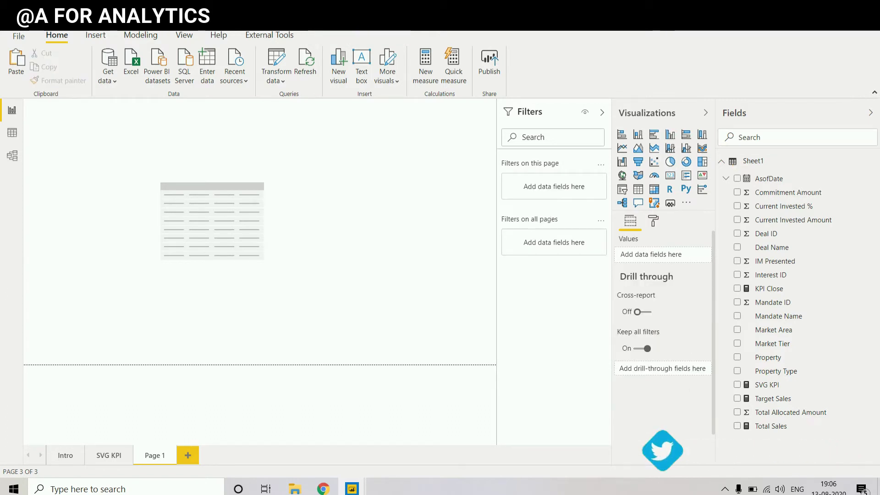
- Replace the empty table visual with a new one, and enlarge and position it in the upper middle of the page
left_click(212, 221)
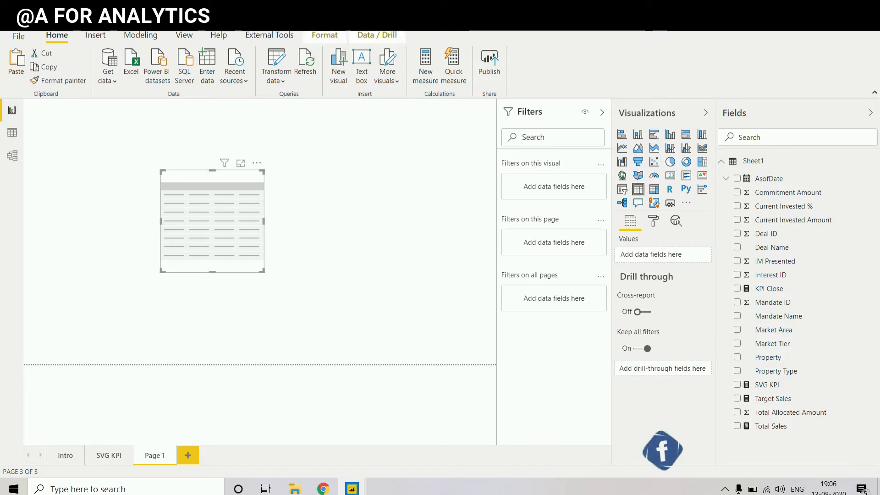
key("Delete")
left_click(638, 189)
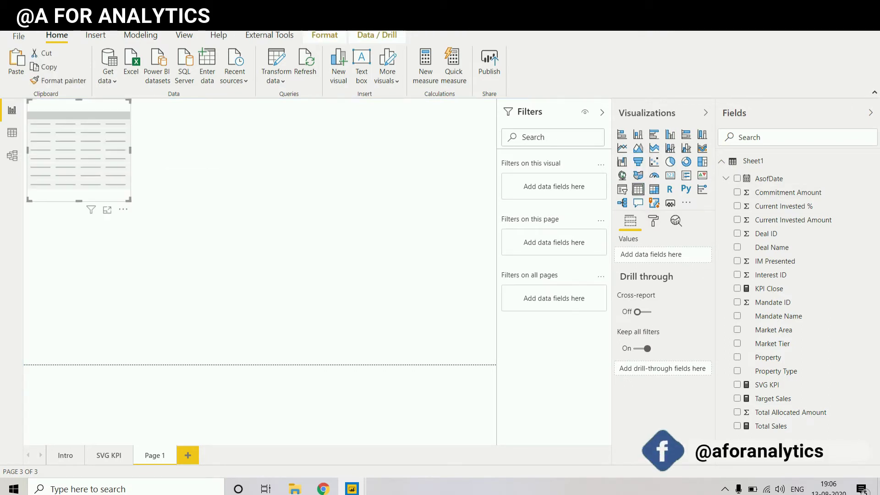
left_click_drag(79, 150, 177, 231)
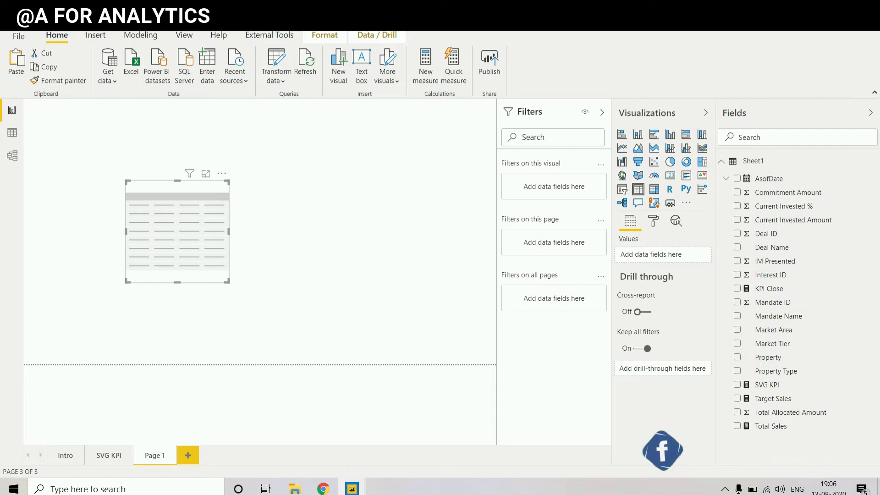
left_click_drag(228, 281, 436, 351)
left_click_drag(321, 275, 321, 223)
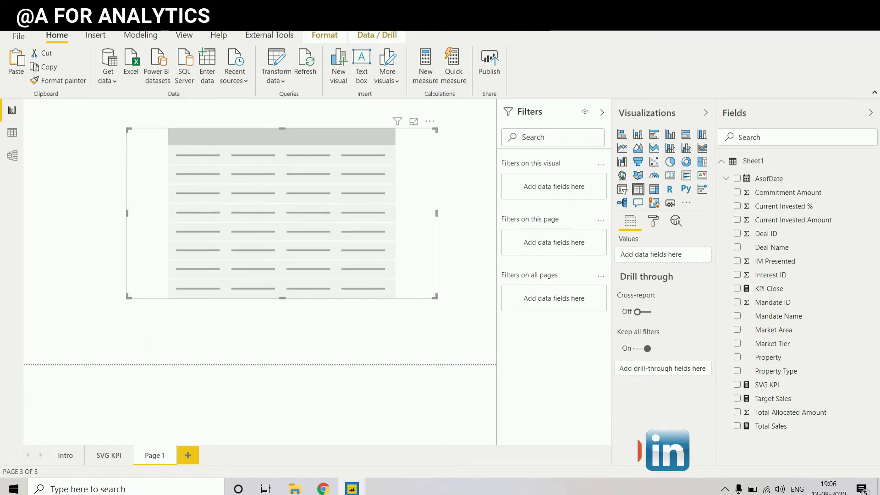
- Add the SVG KPI measure to the table's values and shift the table slightly on the page
left_click(767, 384)
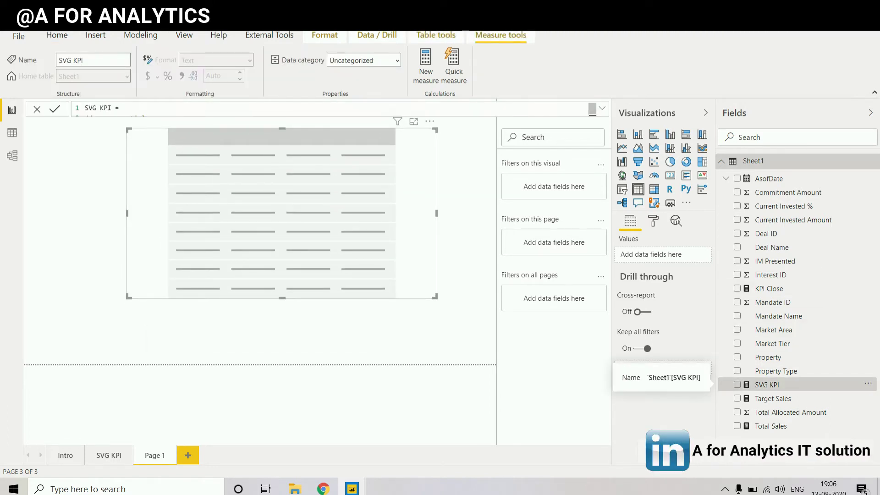
left_click_drag(767, 384, 630, 256)
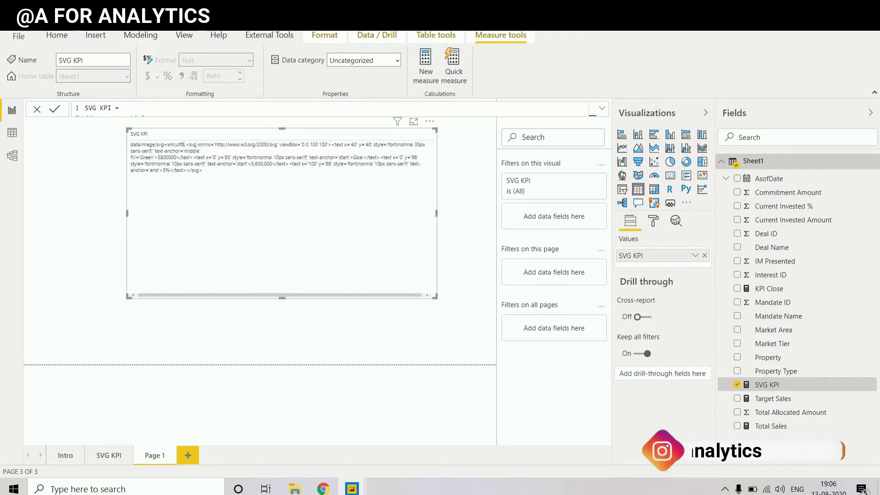
left_click_drag(282, 220, 256, 232)
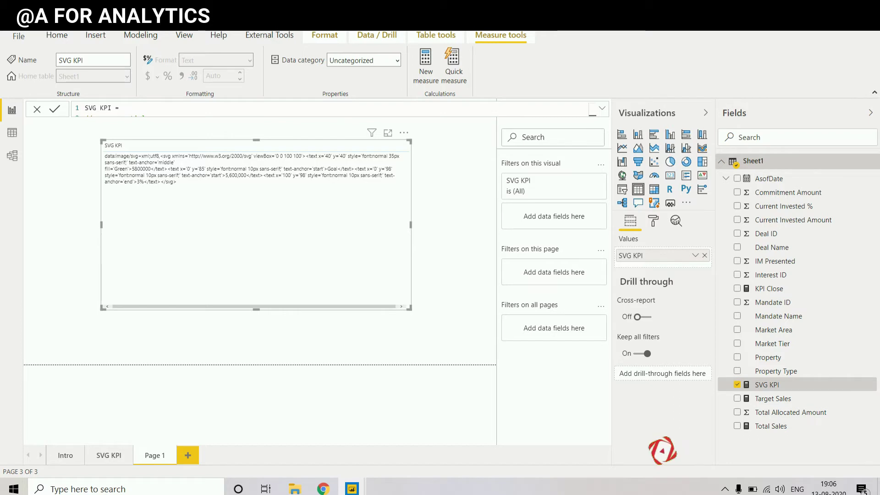
- Examine the SVG KPI formula's return expression and the order of svg_start, svg_Indicator, svg_goal, svg_close and svg_end
left_click(602, 108)
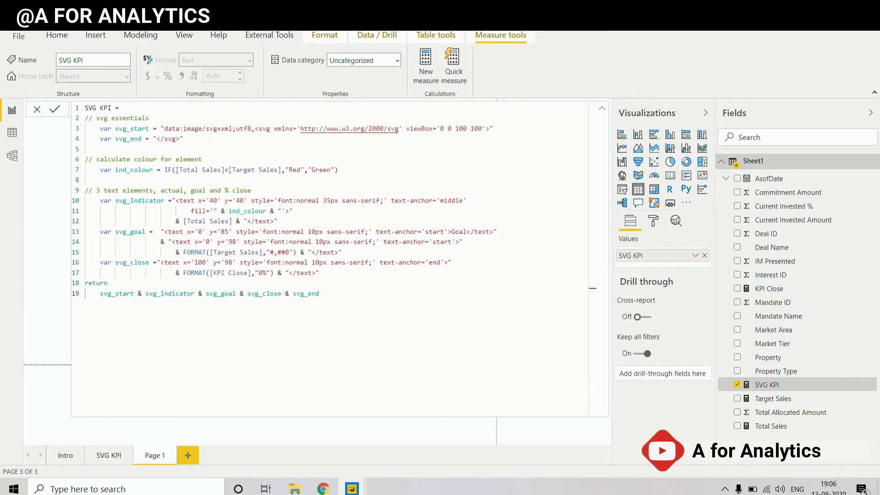
left_click_drag(86, 284, 320, 294)
left_click(108, 283)
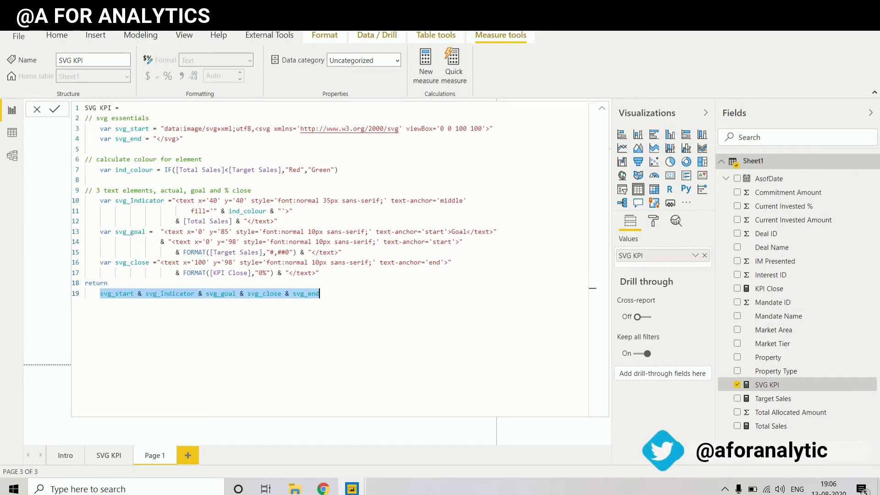
key("Right")
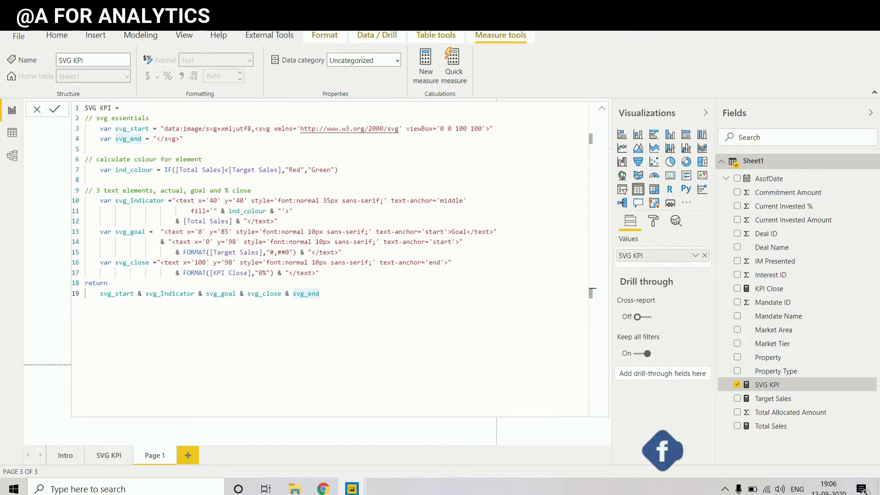
key("Home")
key("shift+ctrl+Right")
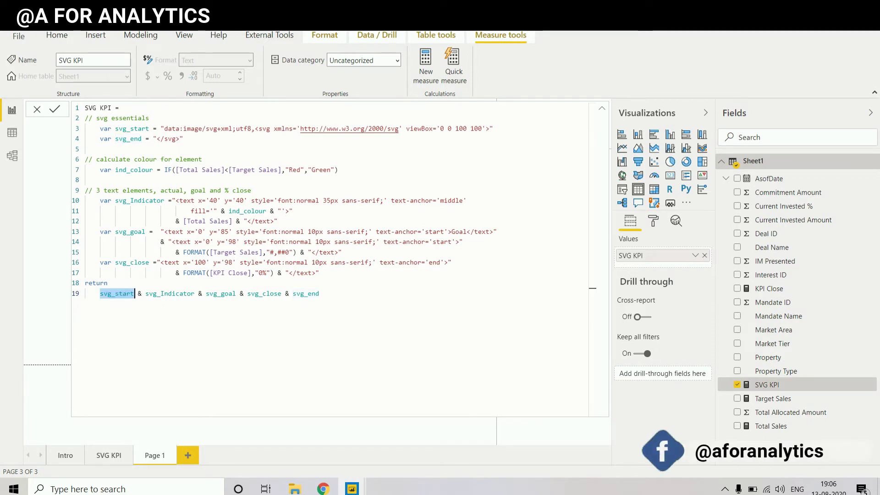
key("End")
key("shift+ctrl+Left")
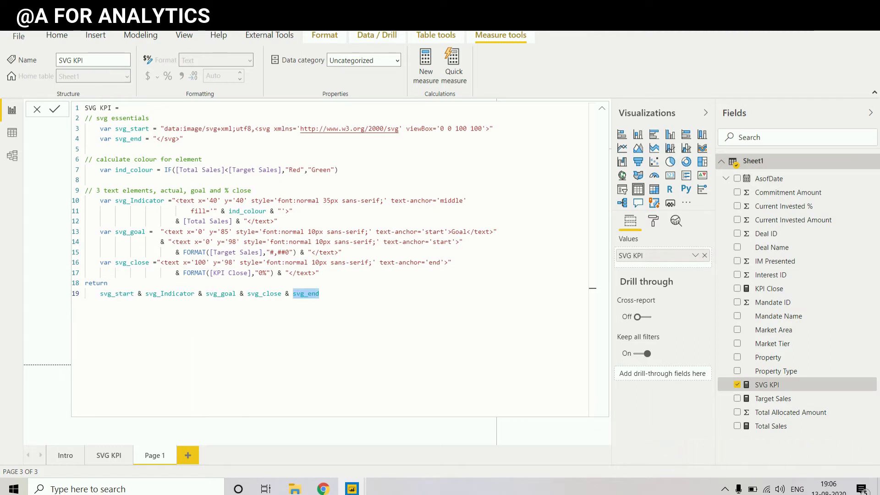
double_click(170, 294)
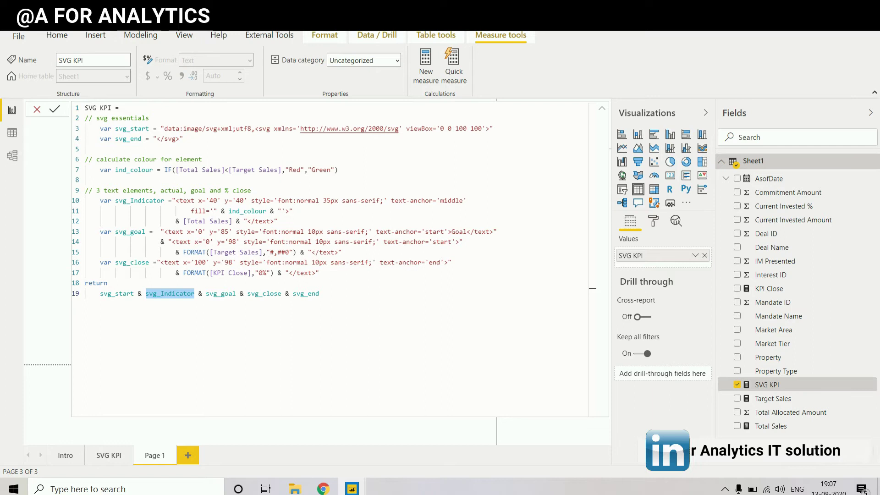
key("Return")
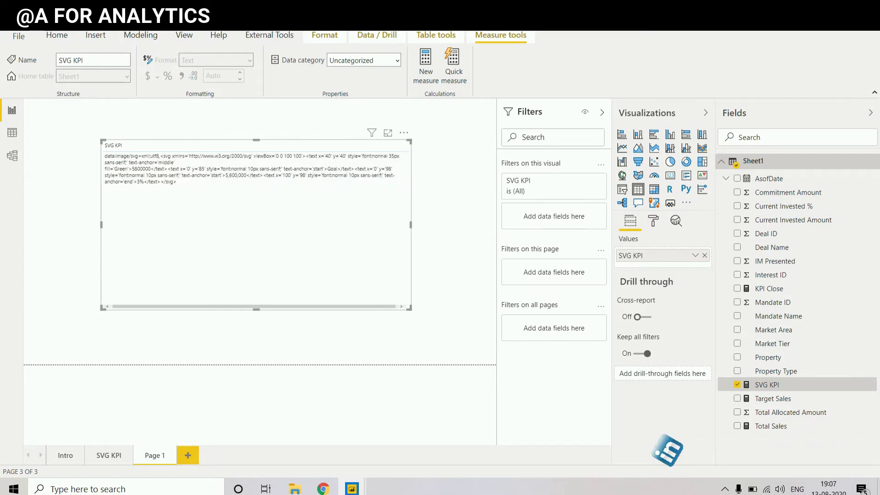
- Set the SVG KPI measure's data category to Image URL
left_click_drag(256, 224, 272, 232)
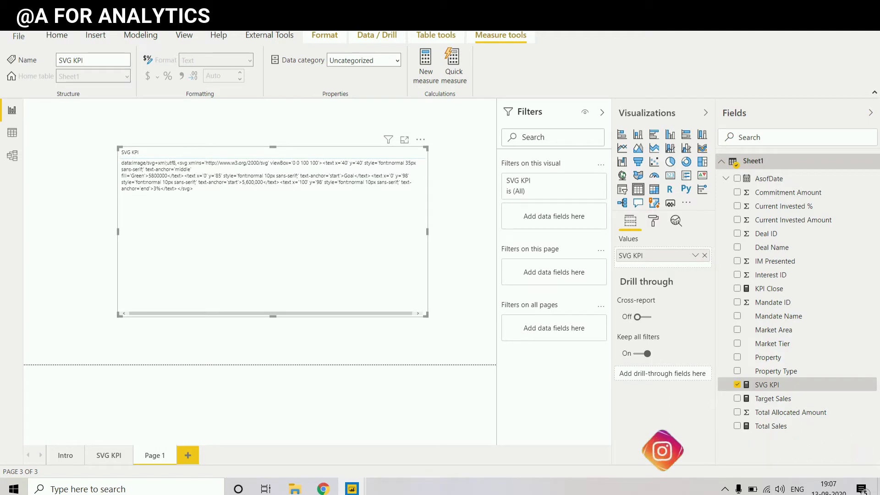
left_click(397, 60)
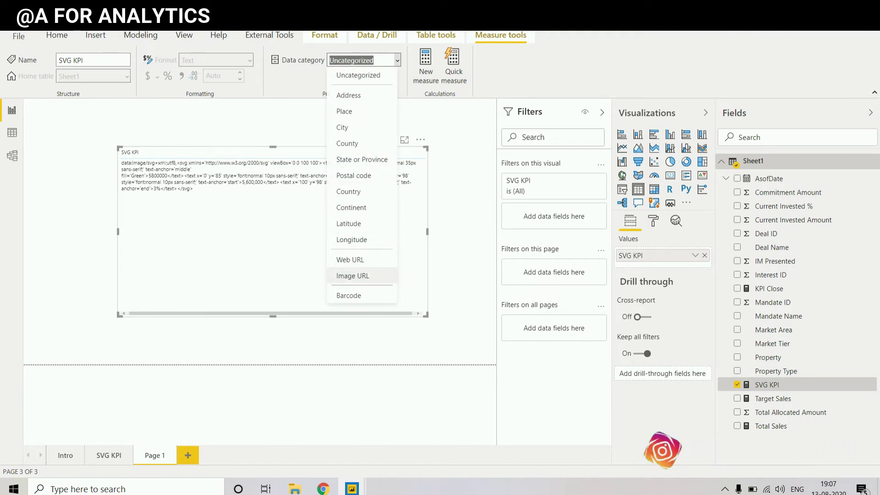
left_click(352, 276)
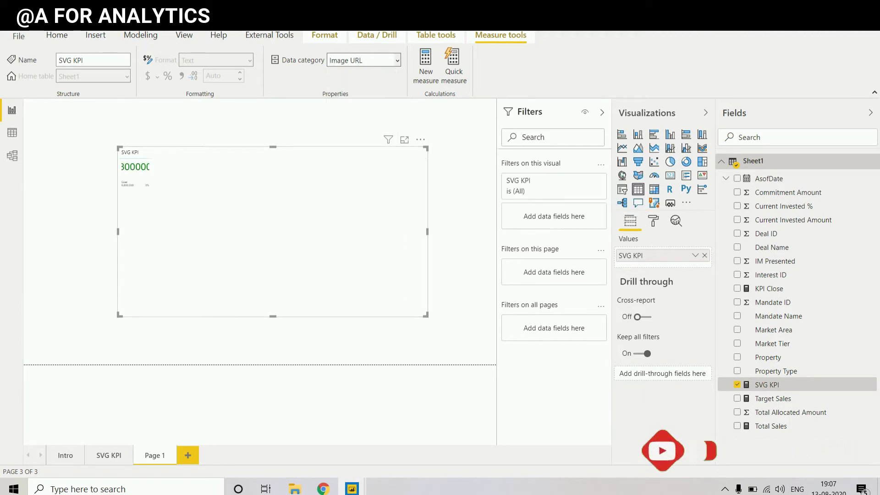
- Shrink the table visual closely around the KPI image and move it to the centre of the page
left_click_drag(317, 256, 269, 262)
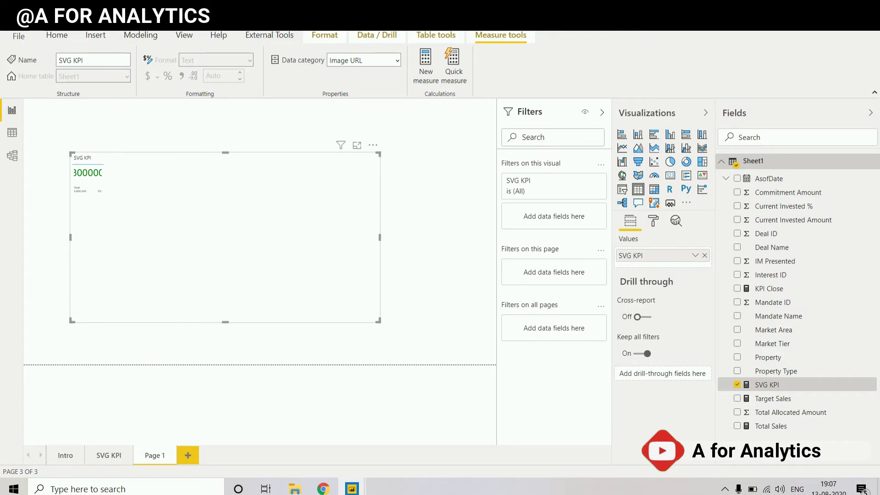
left_click(422, 275)
left_click(312, 257)
left_click_drag(379, 321, 300, 288)
left_click_drag(275, 257, 365, 276)
left_click_drag(389, 306, 249, 277)
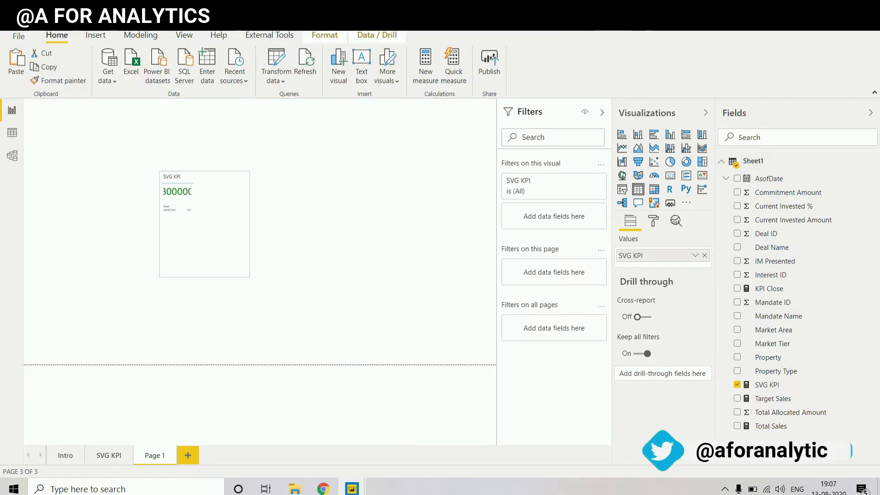
left_click_drag(202, 232, 340, 252)
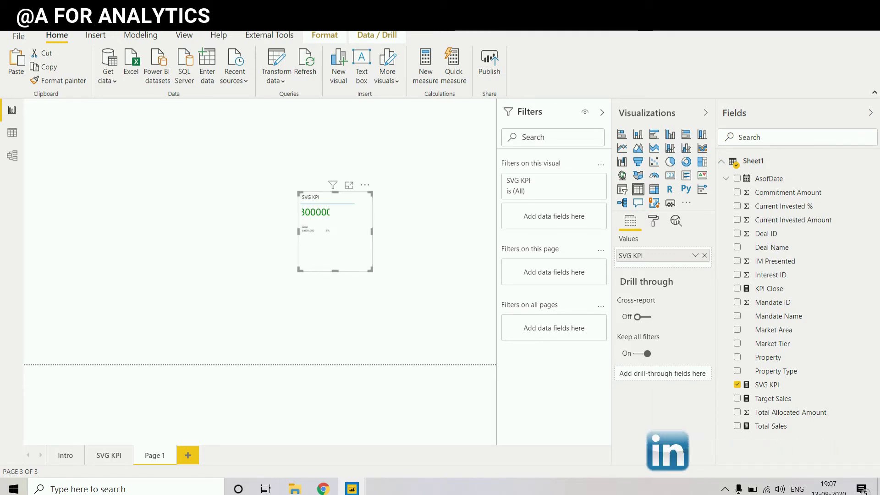
- Look through the table's formatting options, including the Values settings, for an image size setting
left_click(653, 221)
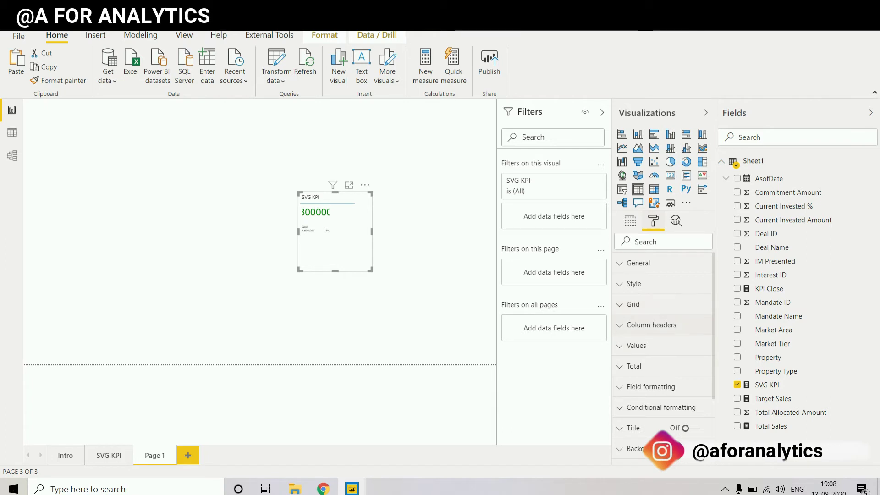
left_click(638, 345)
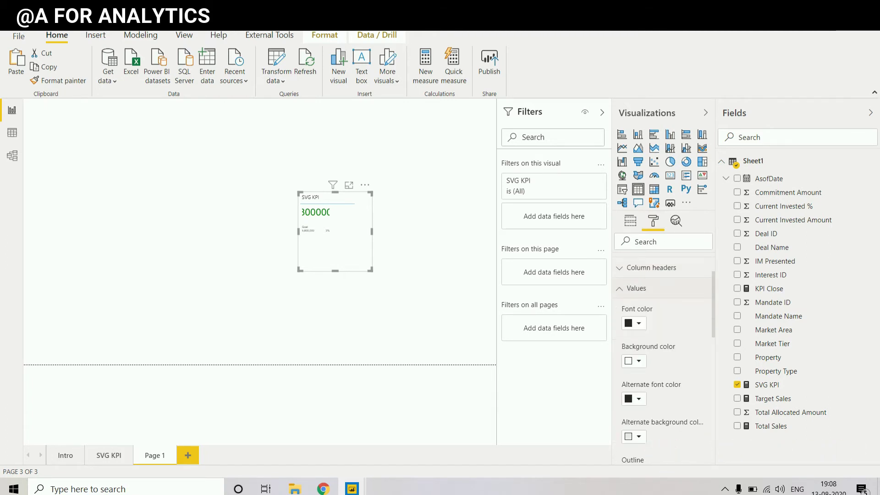
scroll(664, 358, "down", 5)
scroll(664, 357, "up", 10)
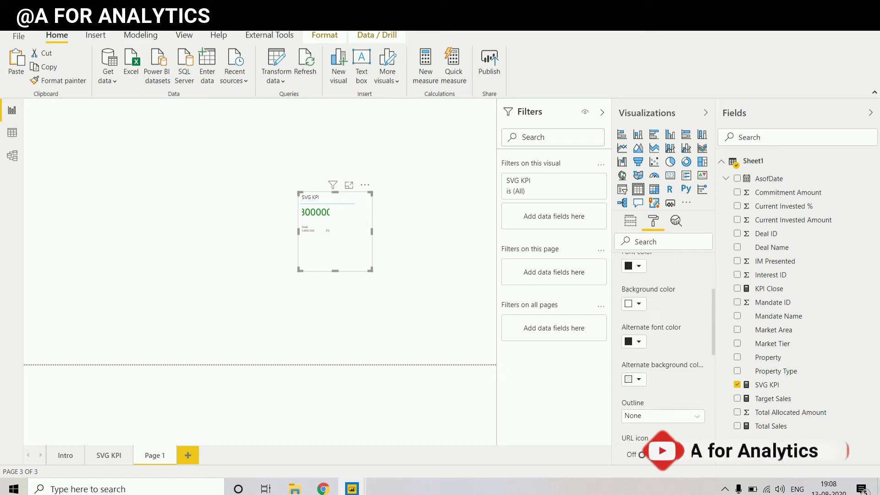
left_click(637, 346)
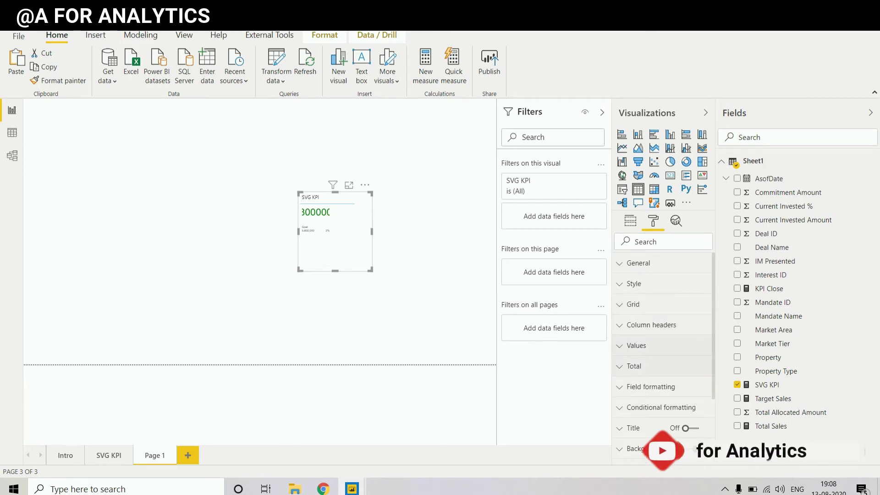
scroll(663, 357, "down", 3)
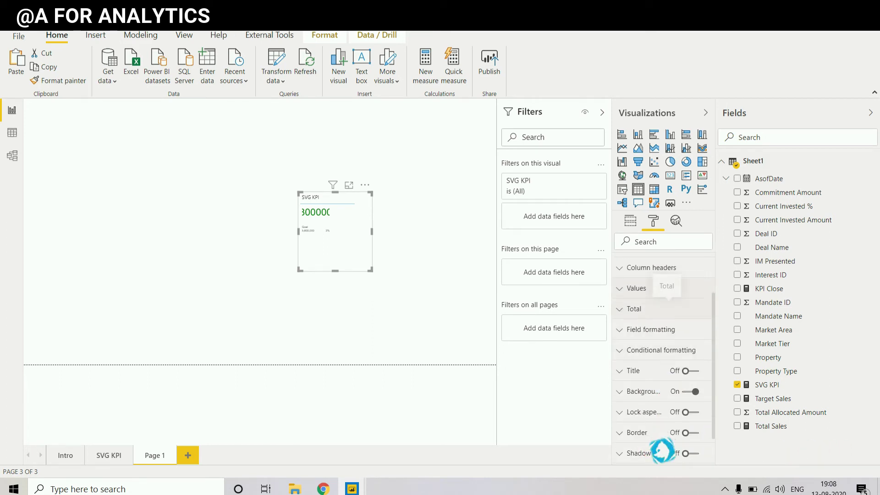
scroll(664, 284, "up", 3)
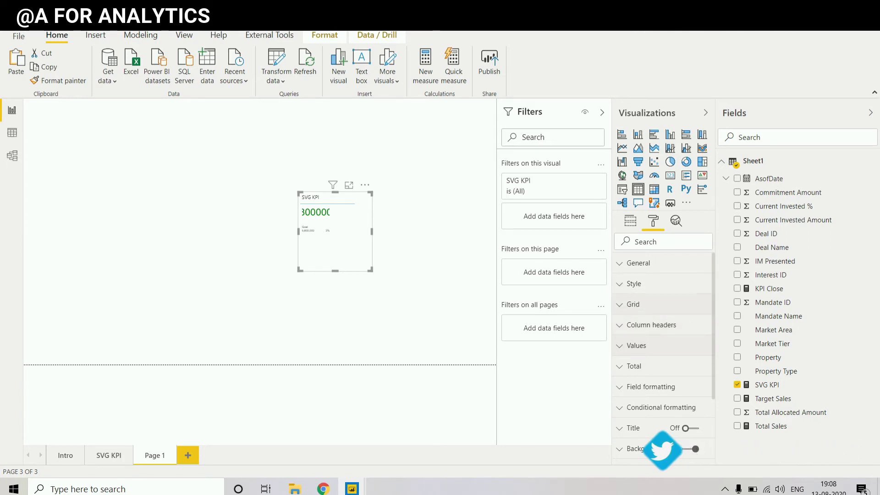
- Set the outline colour in the table's grid formatting to white
left_click(633, 304)
scroll(663, 358, "down", 4)
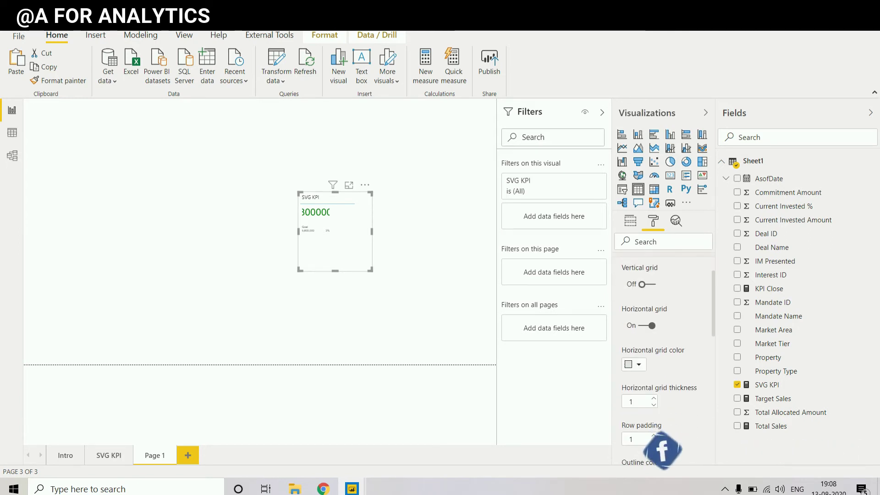
left_click(638, 363)
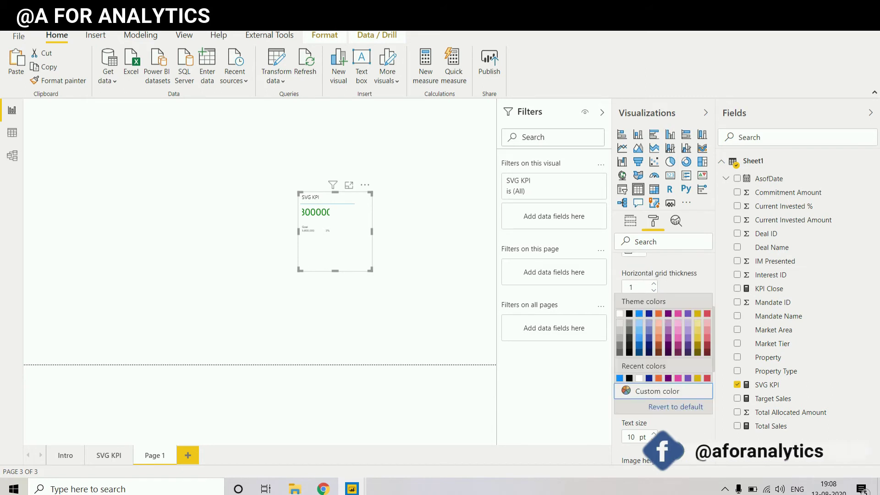
left_click(639, 379)
scroll(651, 362, "down", 2)
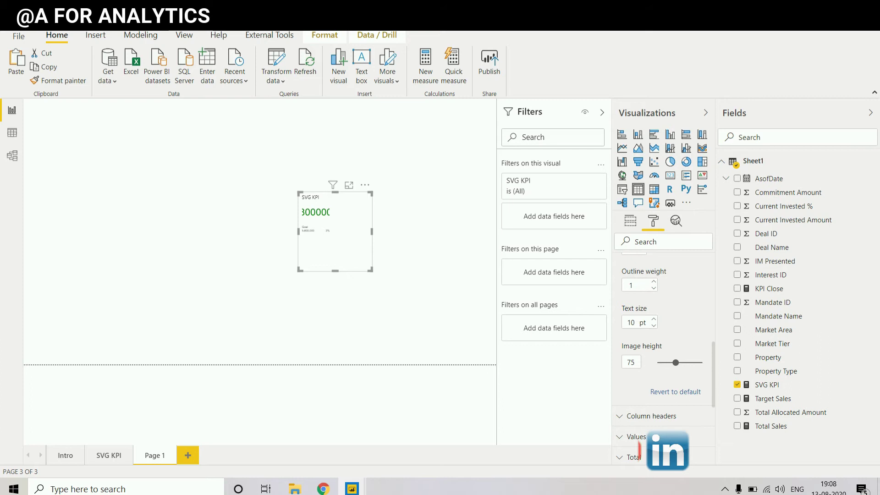
- Set the grid image height to 150 and widen the table visual around the larger KPI image
left_click_drag(676, 362, 693, 363)
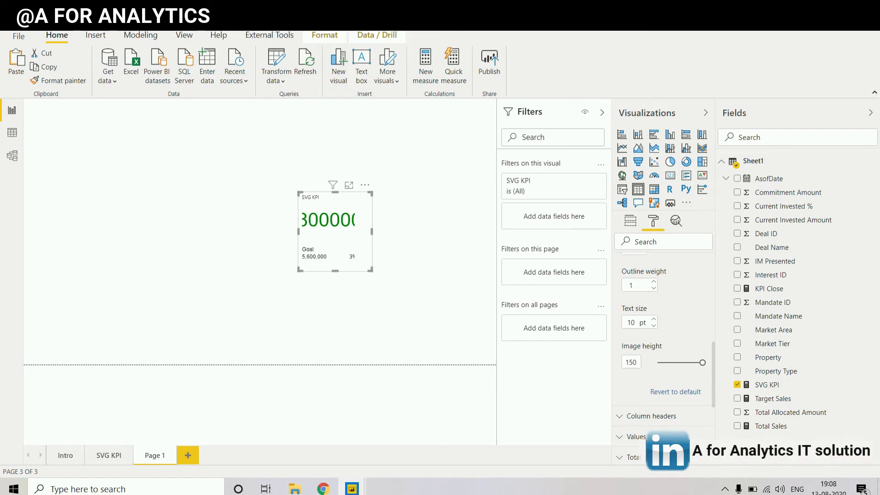
left_click_drag(370, 270, 389, 275)
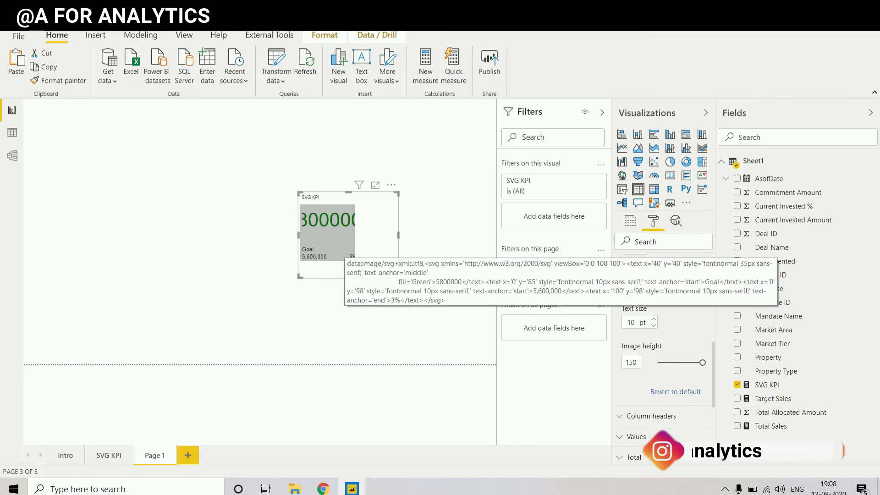
left_click_drag(376, 235, 382, 232)
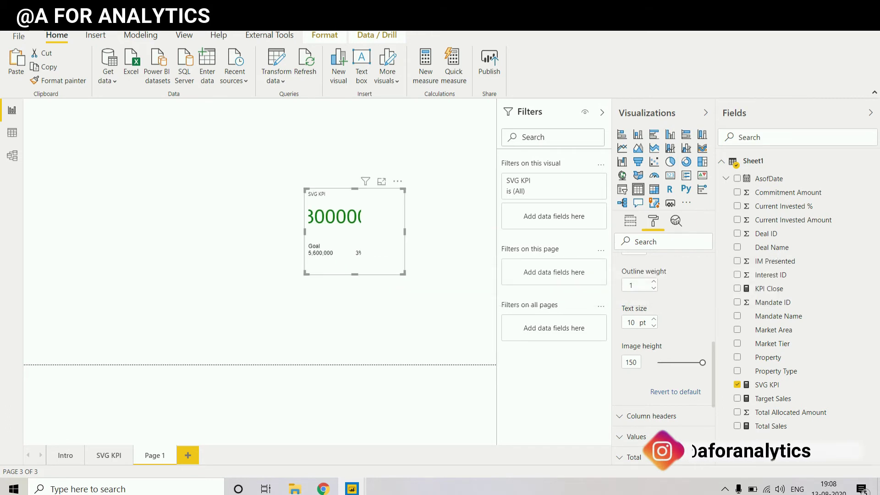
- Rename the SVG KPI field in the table's values as "." to hide the column heading
left_click(630, 221)
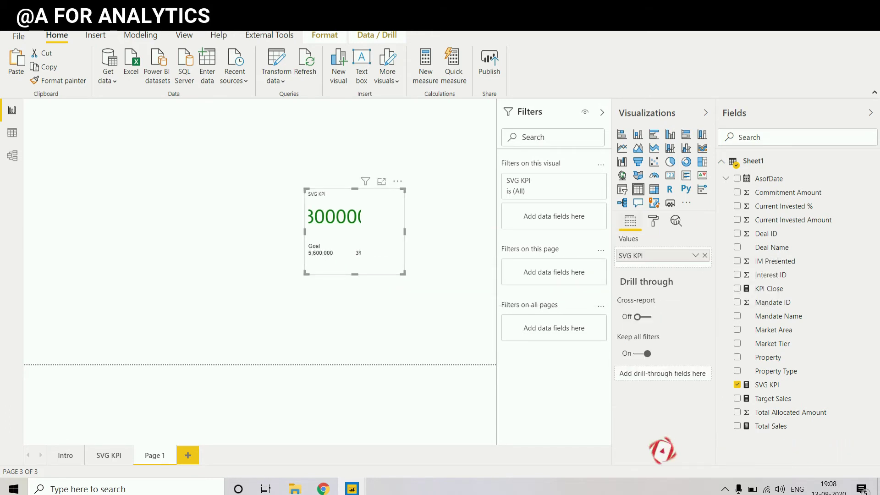
double_click(637, 254)
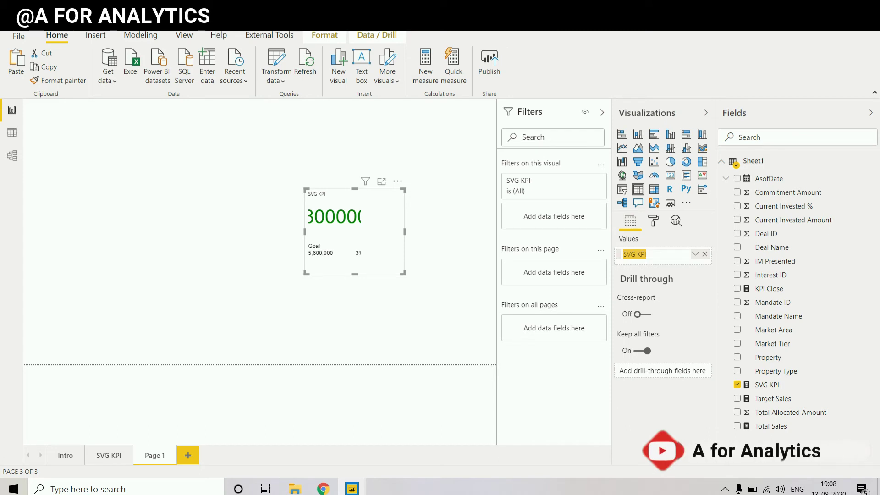
key("BackSpace")
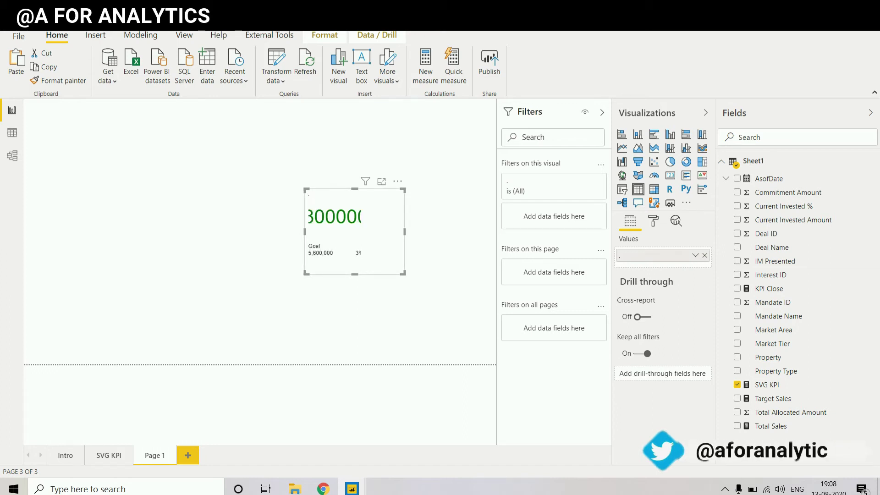
- Open the SVG KPI measure's full formula and move the table visual to the lower-left corner of the report canvas
left_click_drag(355, 231, 355, 214)
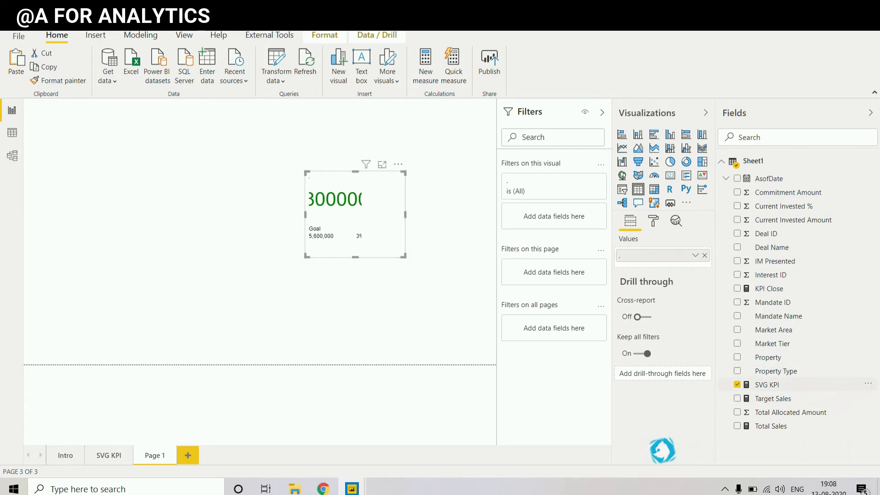
left_click(767, 385)
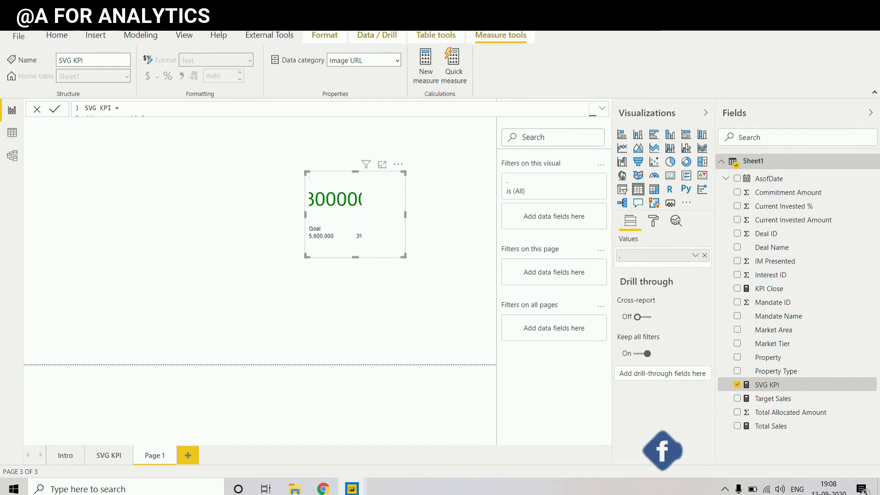
left_click(601, 108)
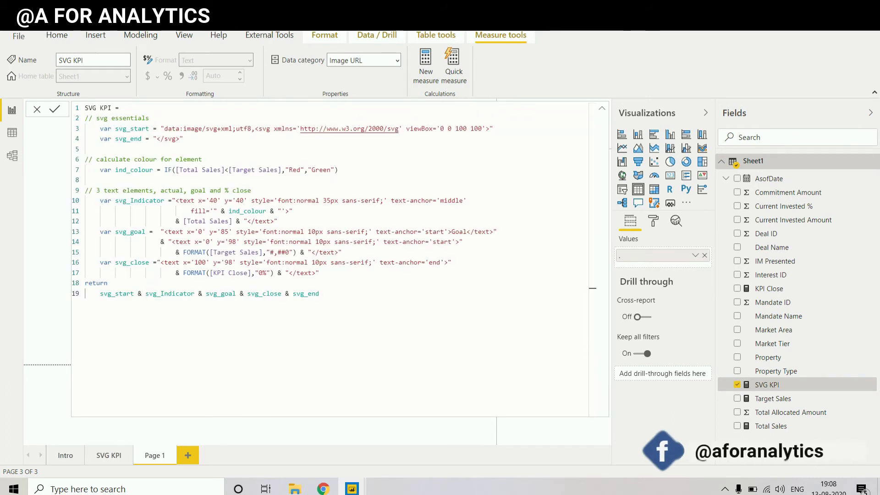
left_click(601, 108)
left_click_drag(355, 214, 74, 322)
left_click(600, 109)
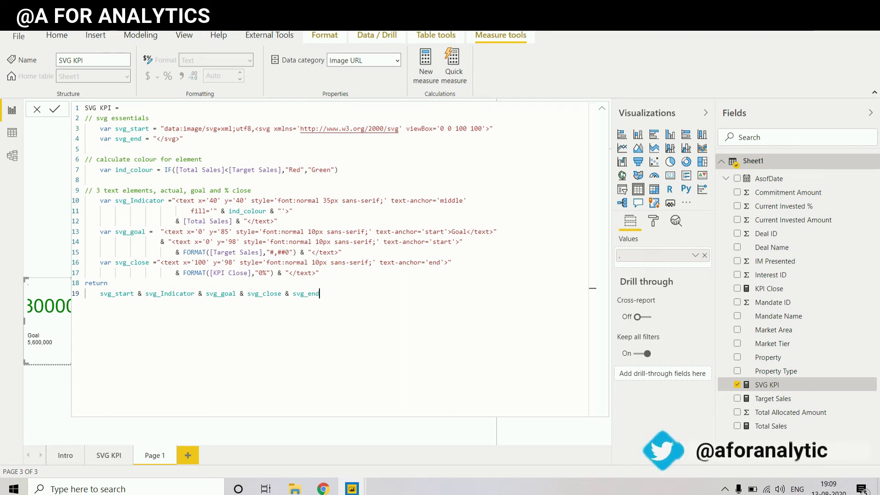
- Set the font size of the svg_Indicator text to 25px in the SVG KPI measure and commit the formula
left_click(187, 200)
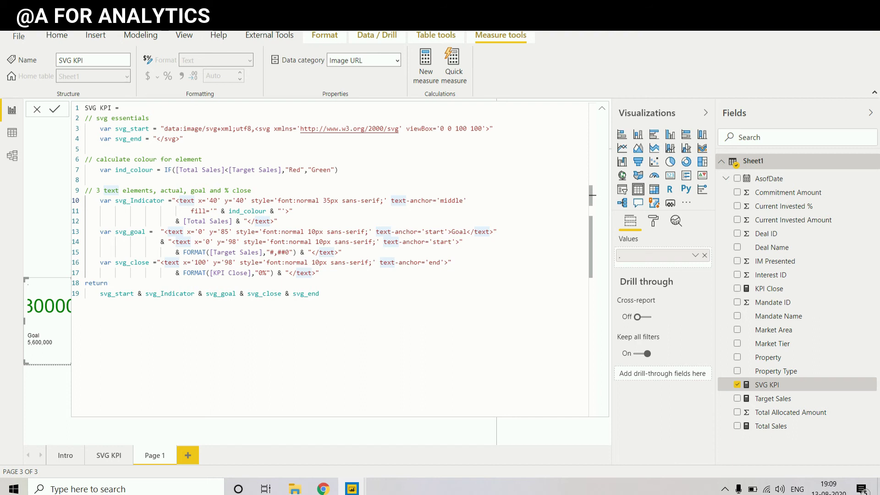
left_click_drag(100, 201, 278, 222)
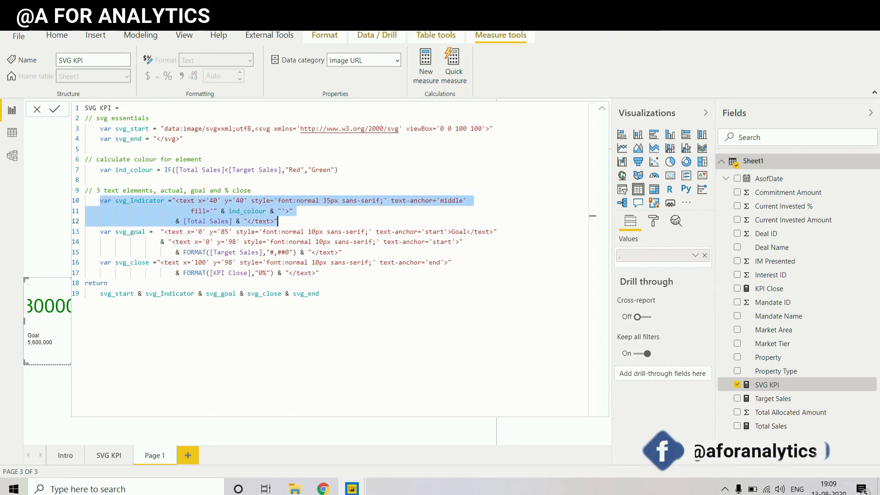
double_click(197, 221)
double_click(263, 211)
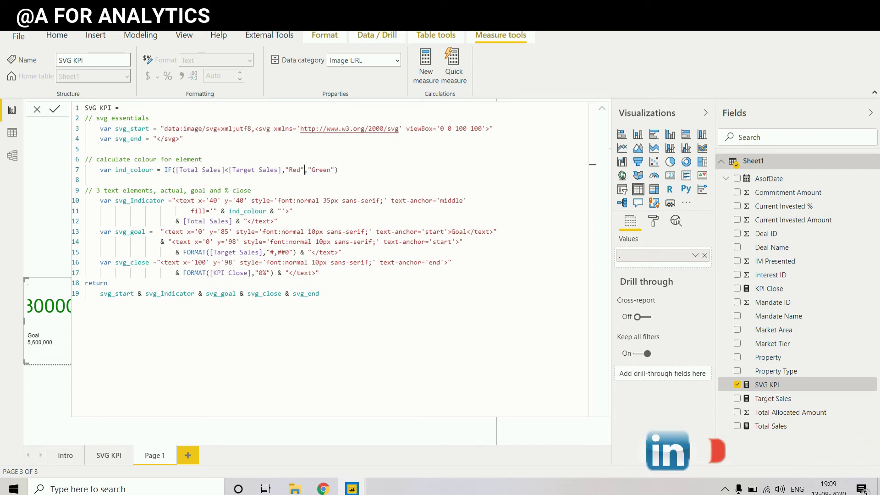
key("shift+Left")
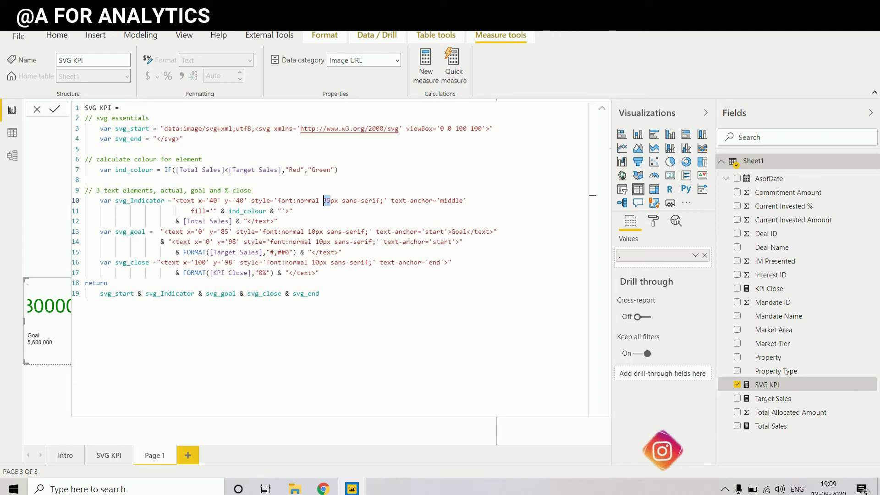
left_click(294, 211)
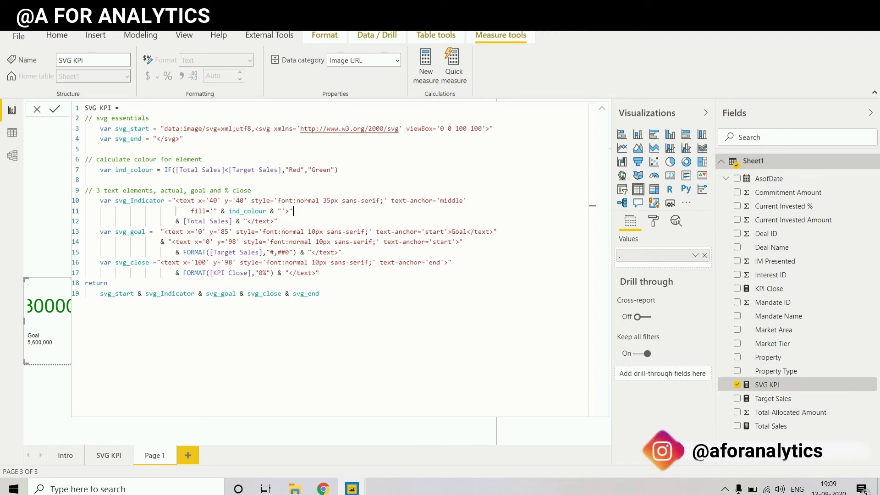
key("BackSpace")
key("BackSpace")
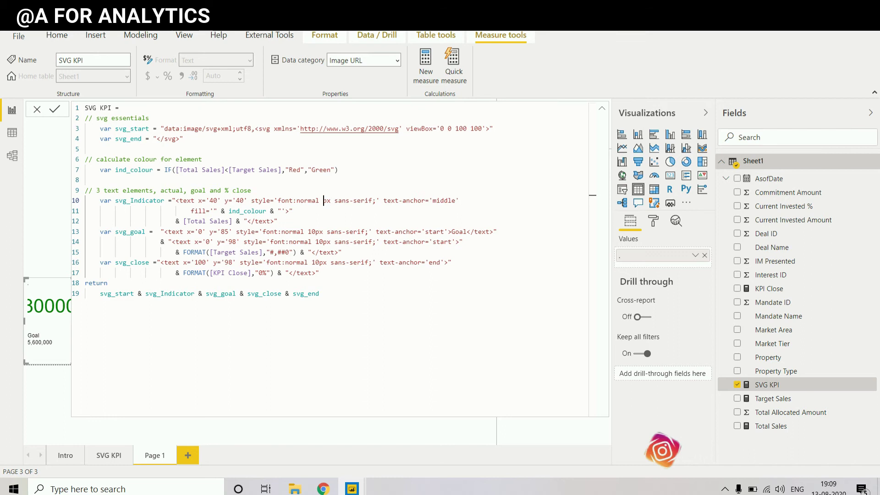
type("25")
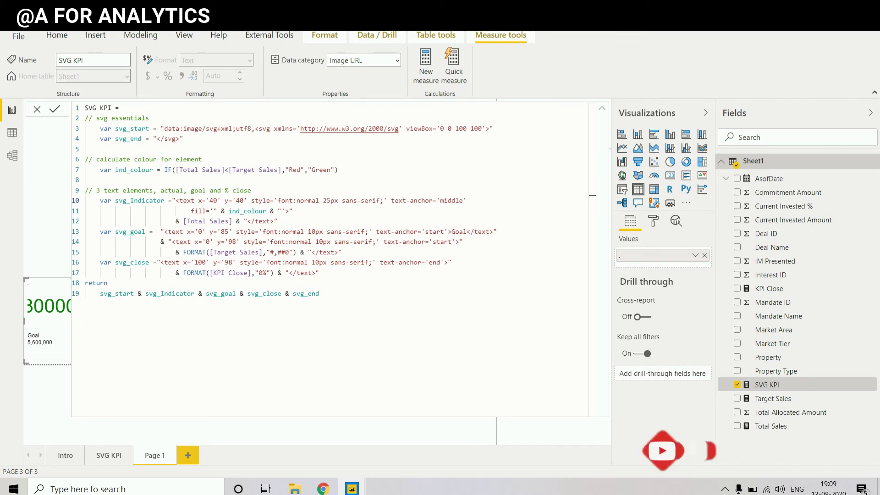
key("Return")
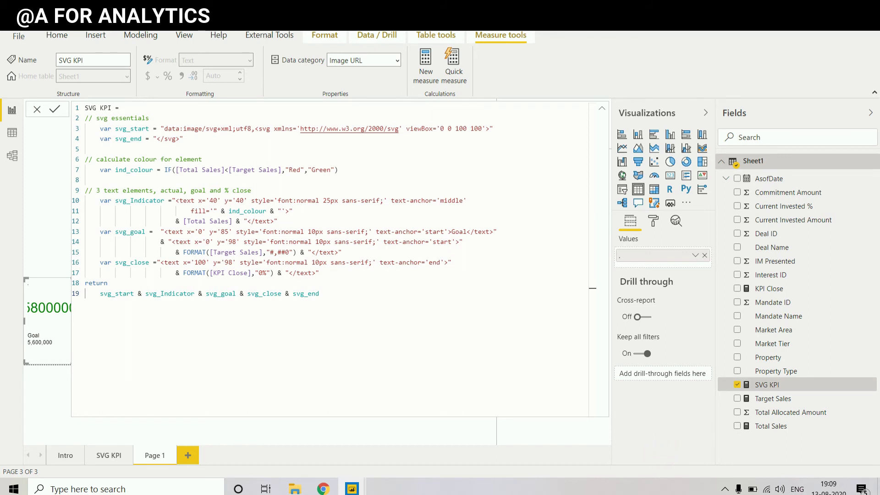
left_click(602, 108)
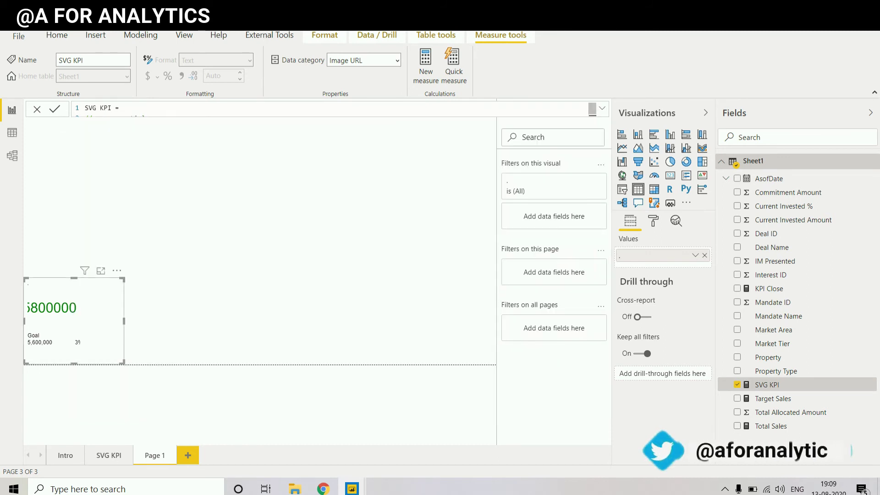
- Shift the table visual inward from the canvas edge and set the svg_Indicator text's x position to 50 in the SVG KPI measure
left_click_drag(76, 308, 141, 285)
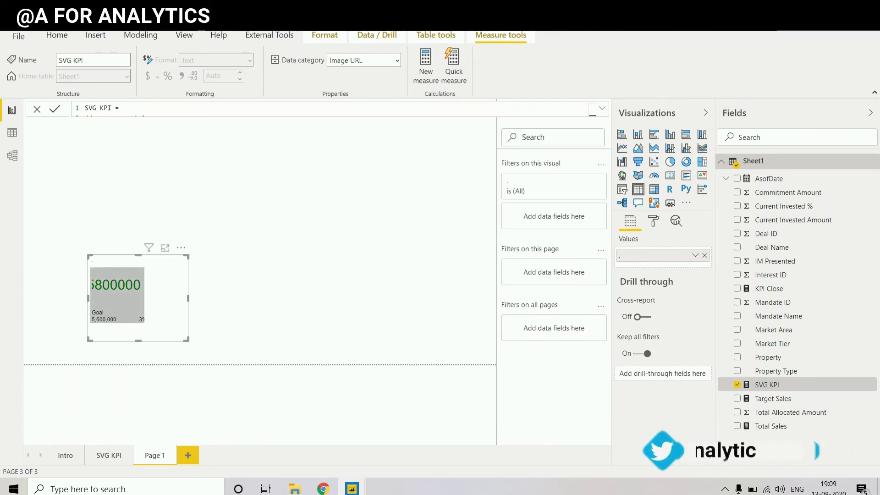
left_click(140, 285)
left_click_drag(144, 262, 158, 297)
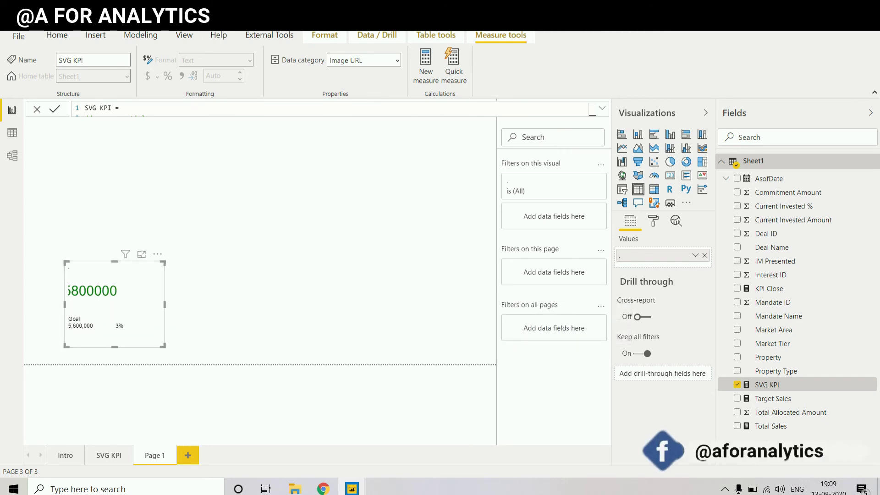
left_click(602, 108)
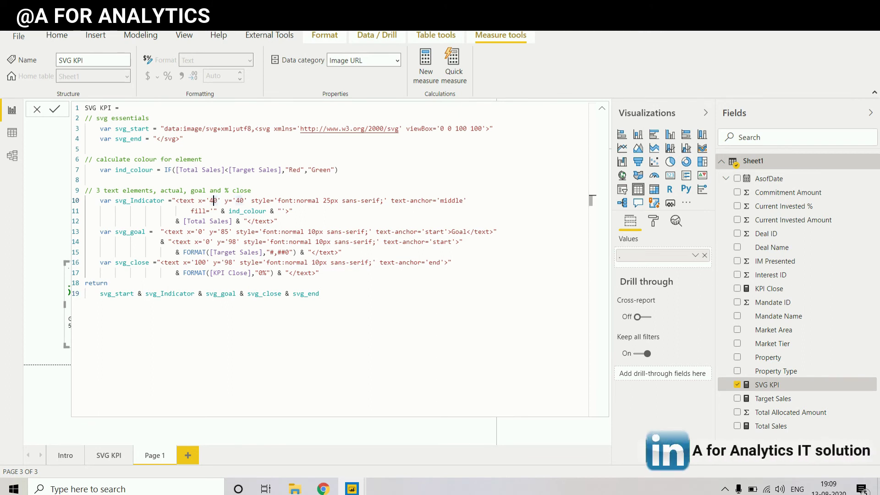
key("BackSpace")
type("5")
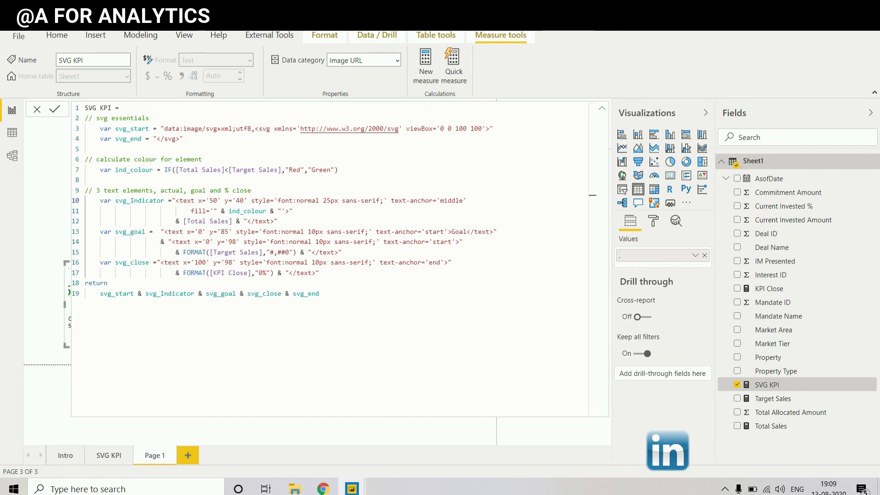
key("Return")
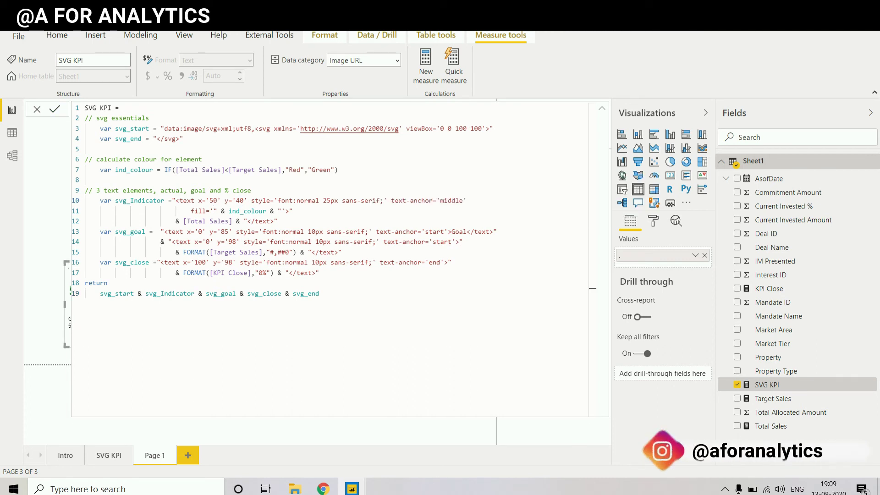
left_click(602, 108)
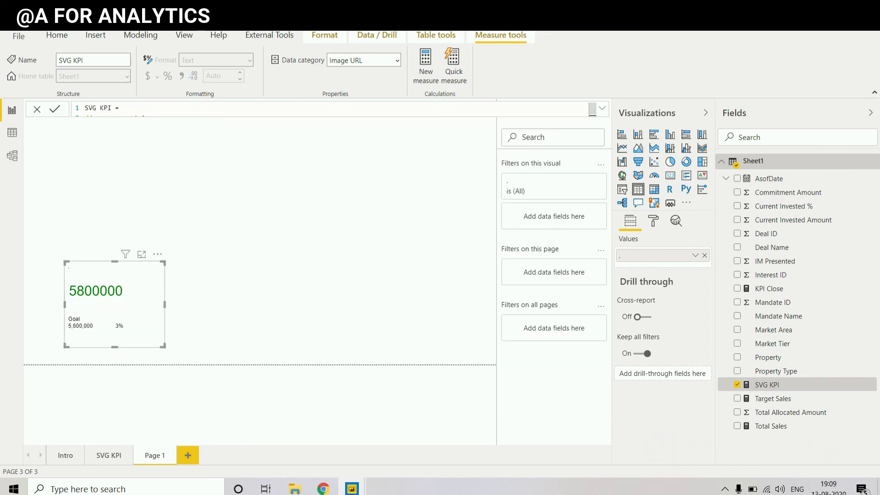
- Add Deal Name as the table's first column and reposition and enlarge the visual to review the KPI image per deal
left_click_drag(109, 303, 119, 258)
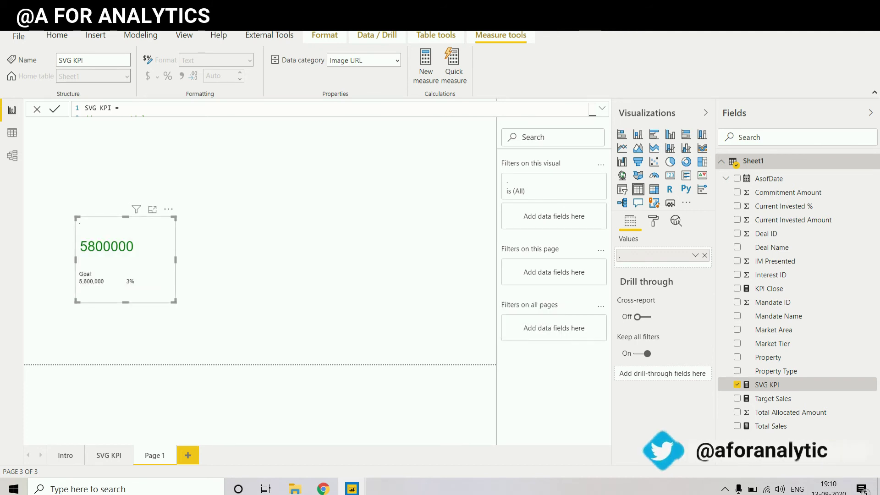
left_click_drag(126, 225, 338, 172)
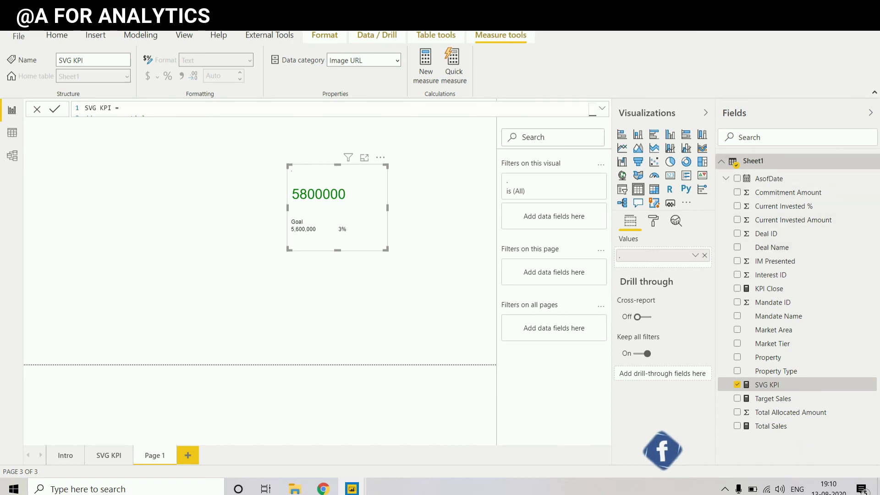
left_click_drag(772, 247, 656, 256)
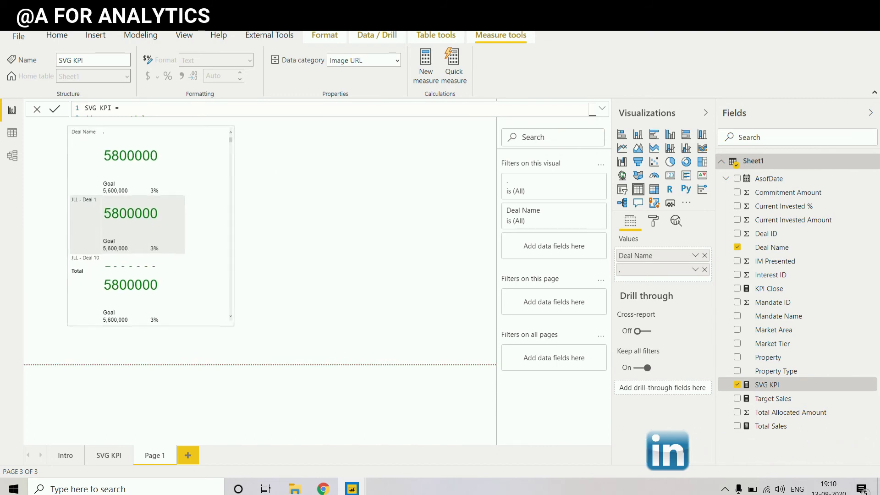
left_click_drag(137, 226, 137, 224)
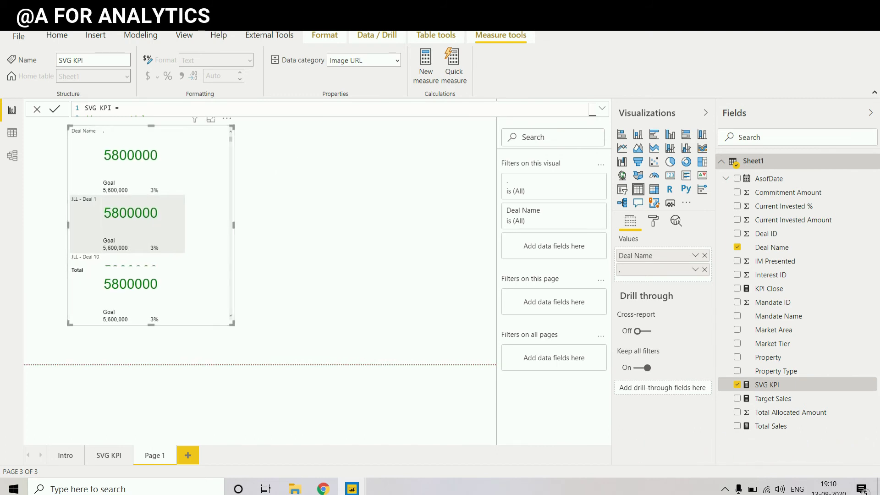
left_click_drag(233, 324, 291, 364)
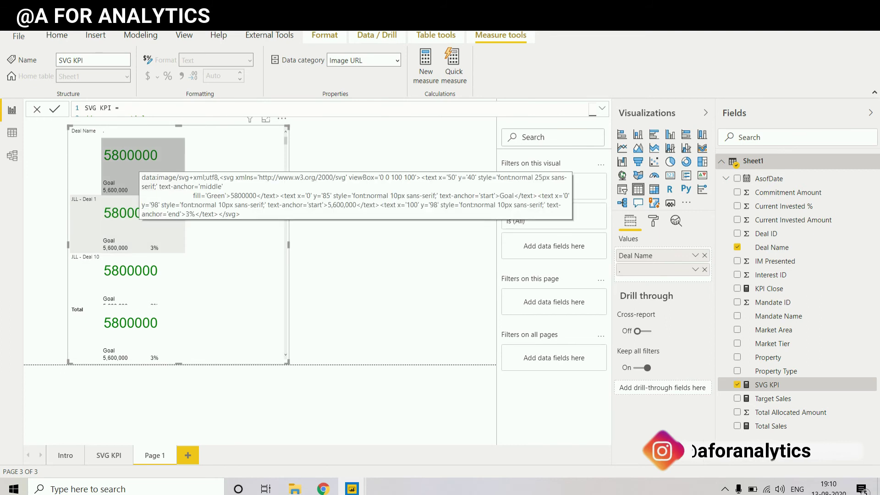
scroll(178, 243, "down", 2)
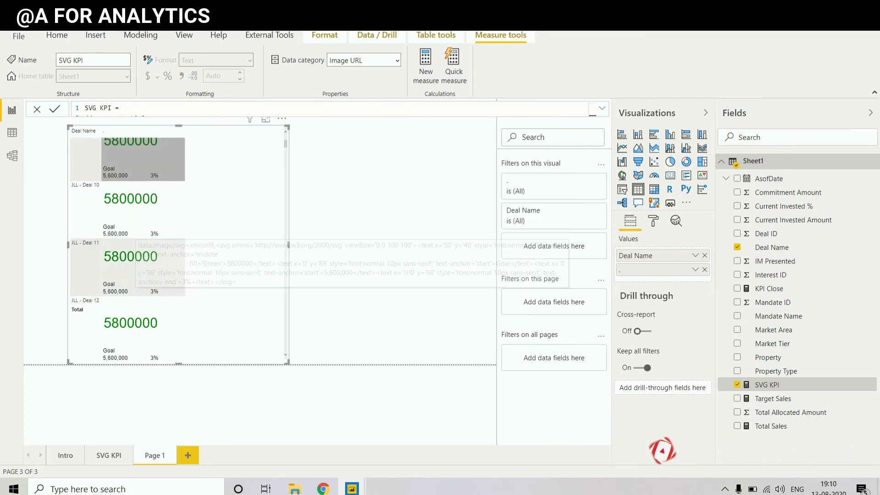
scroll(178, 243, "down", 2)
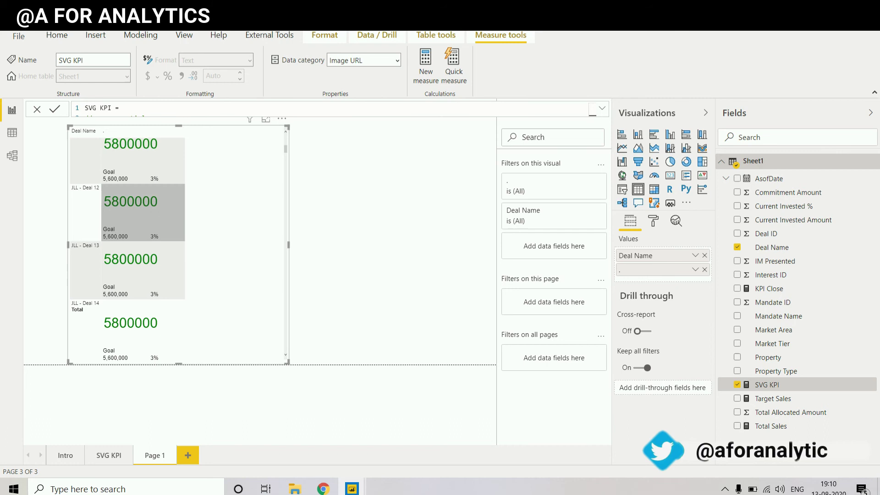
mouse_move(178, 238)
scroll(178, 239, "up", 2)
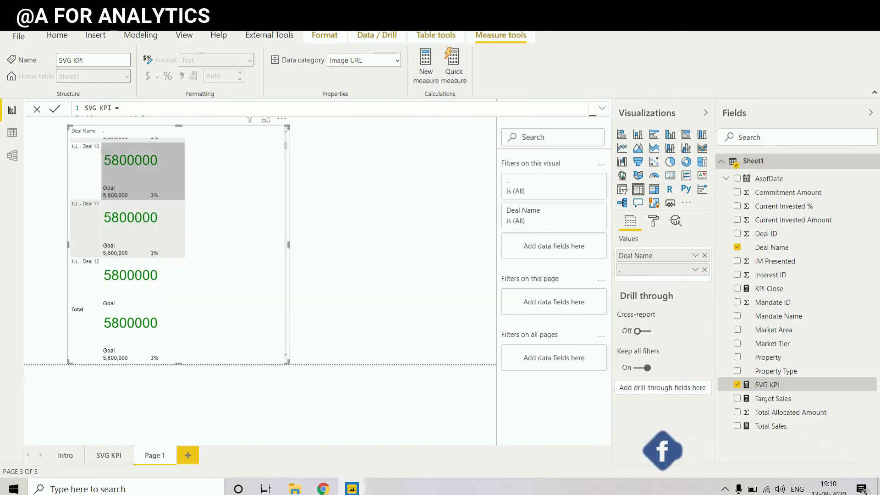
mouse_move(167, 196)
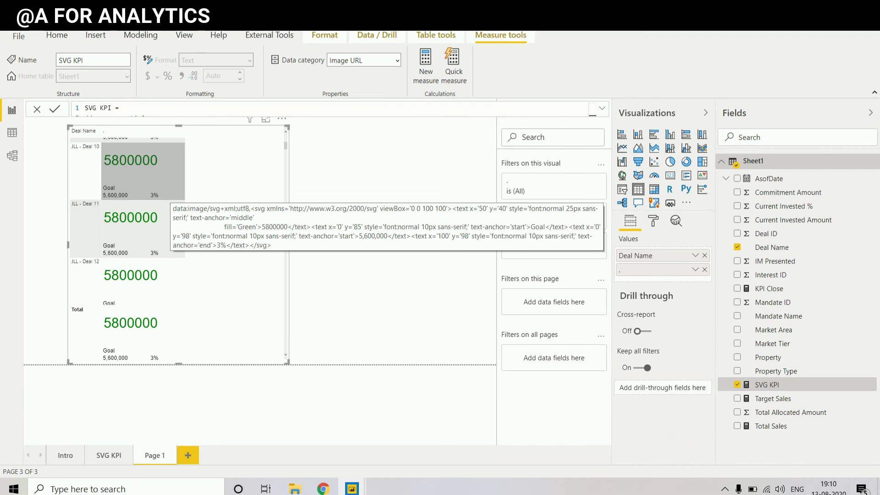
scroll(138, 243, "up", 3)
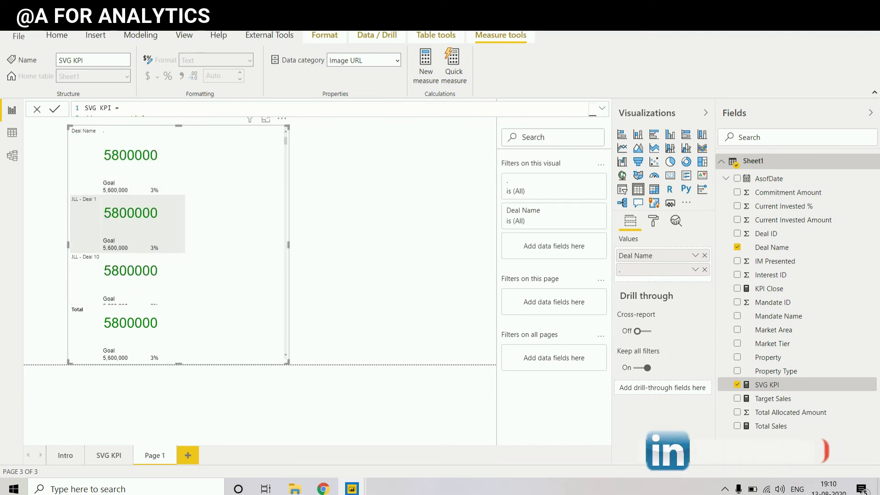
- Add Commitment Amount as the table's last column and Mandate Name as its first, and widen the visual to fit them
left_click_drag(782, 192, 683, 276)
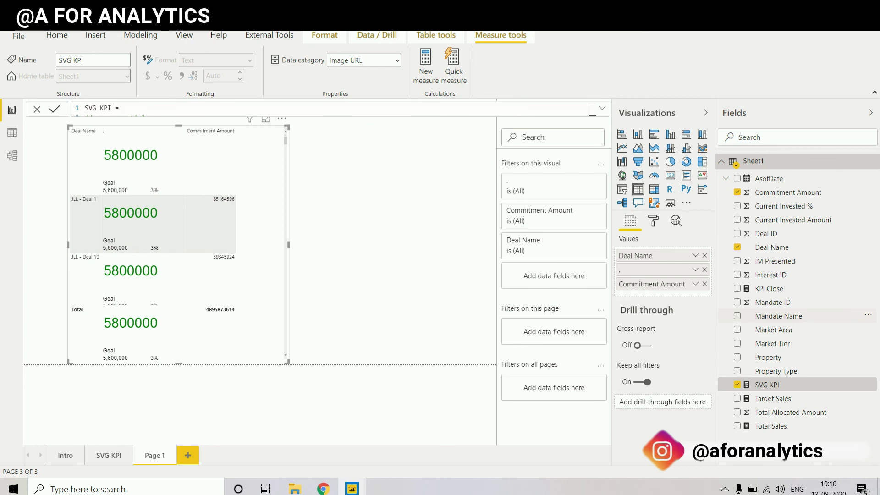
left_click(737, 316)
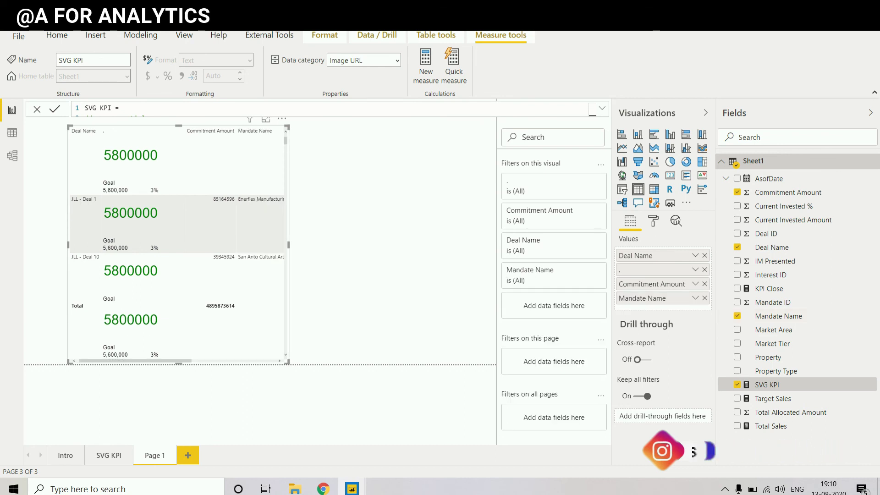
left_click_drag(642, 298, 637, 255)
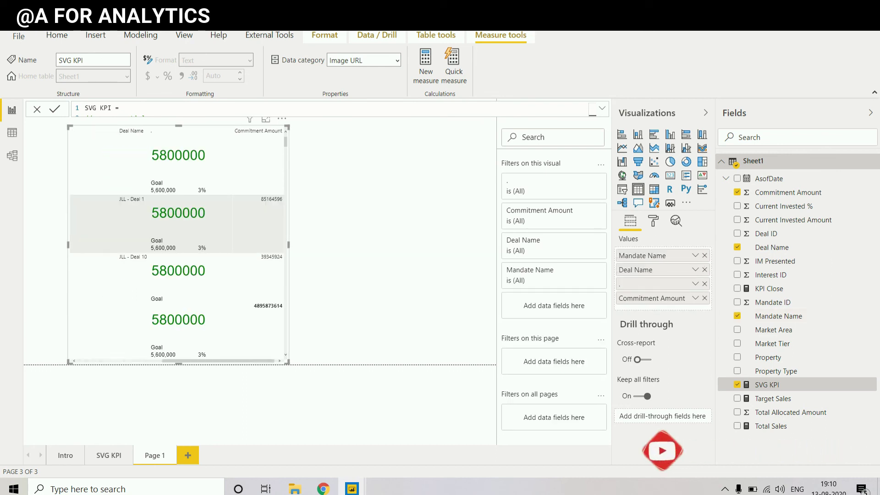
left_click_drag(288, 245, 428, 245)
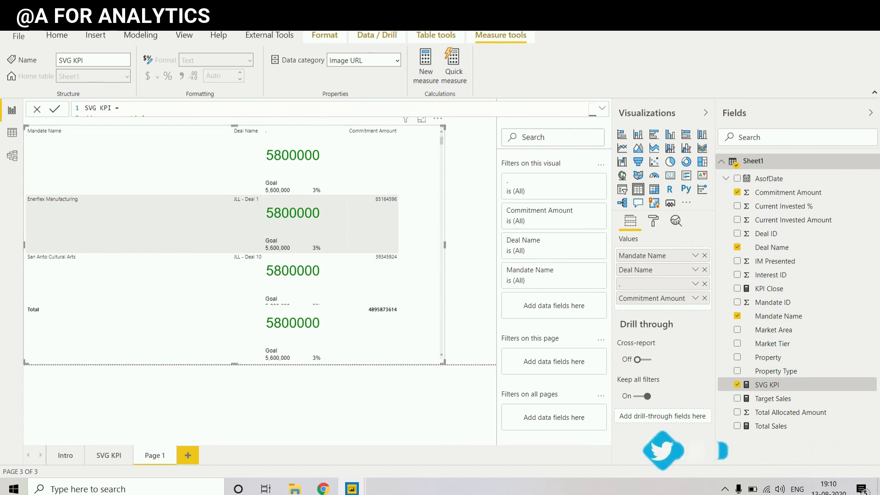
left_click(469, 284)
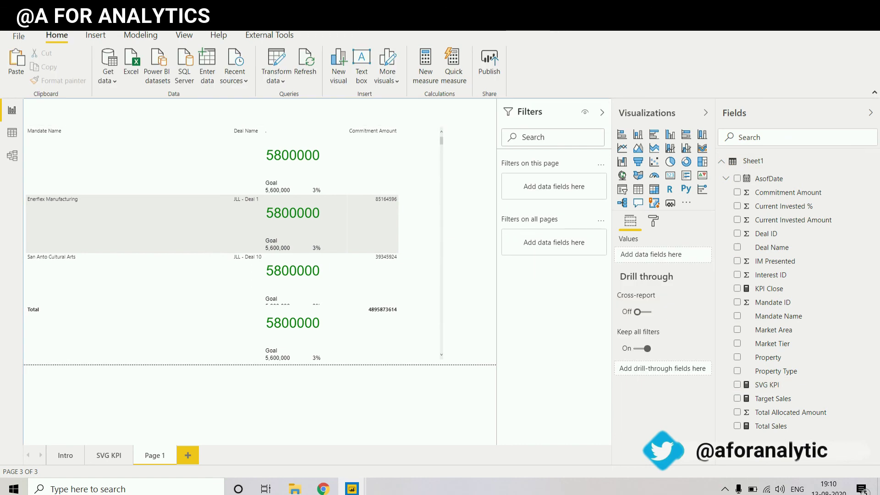